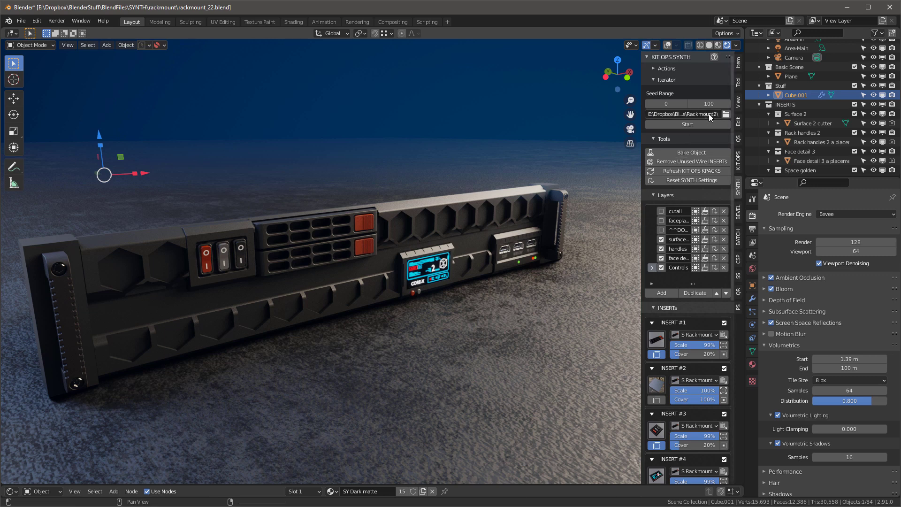
# - Regenerate the bezel at Main Seed 7, enable Auto Update, and switch to the saved renders folder
pyautogui.click(654, 80)
pyautogui.click(649, 70)
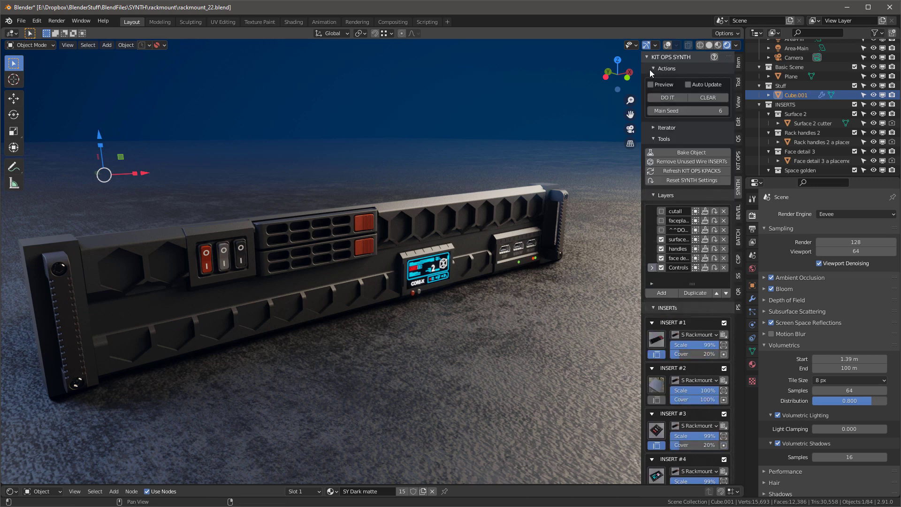
pyautogui.click(725, 110)
pyautogui.click(675, 98)
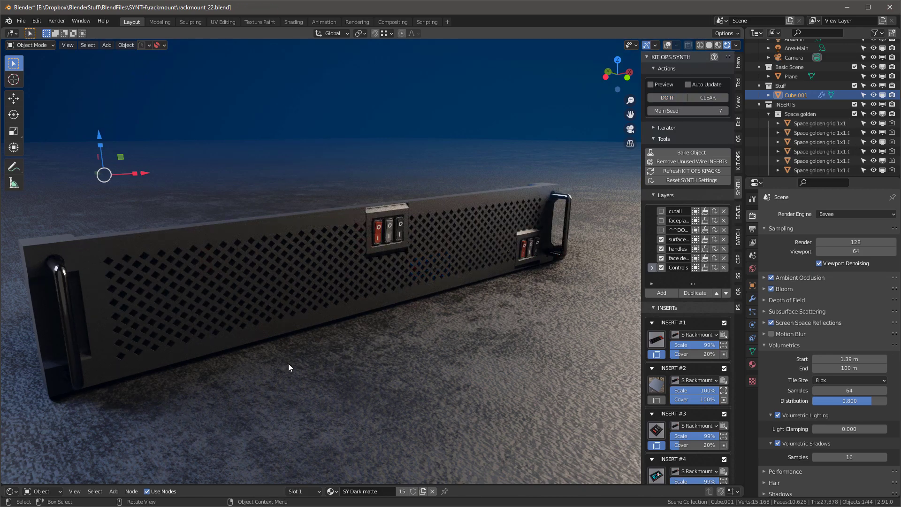
pyautogui.moveTo(288, 365); pyautogui.dragTo(528, 256, button='middle')
pyautogui.click(691, 86)
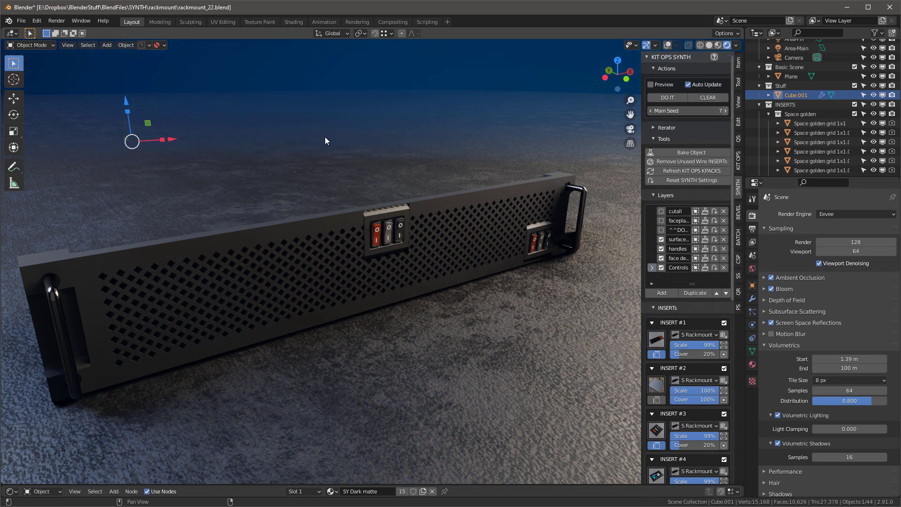
pyautogui.hotkey('alt', 'Tab')
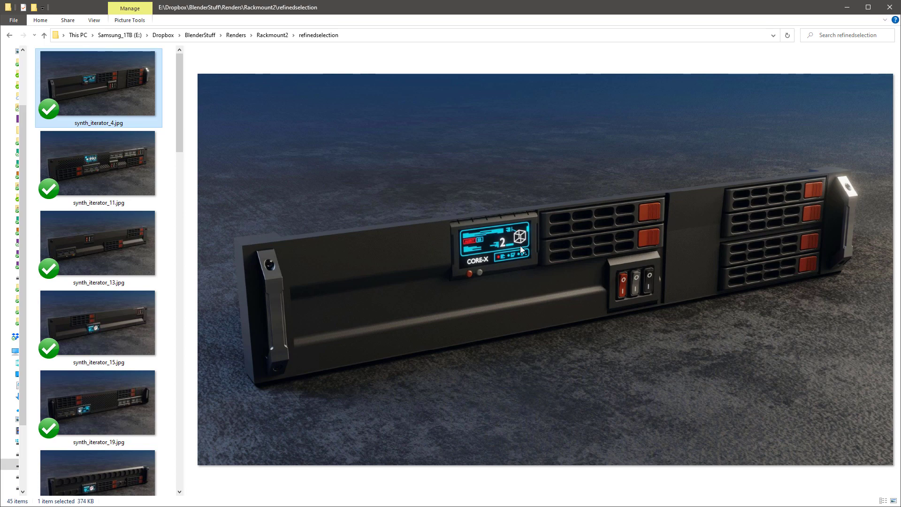
# - Preview the renders synth_iterator_11.jpg through synth_iterator_41.jpg in turn
pyautogui.click(76, 165)
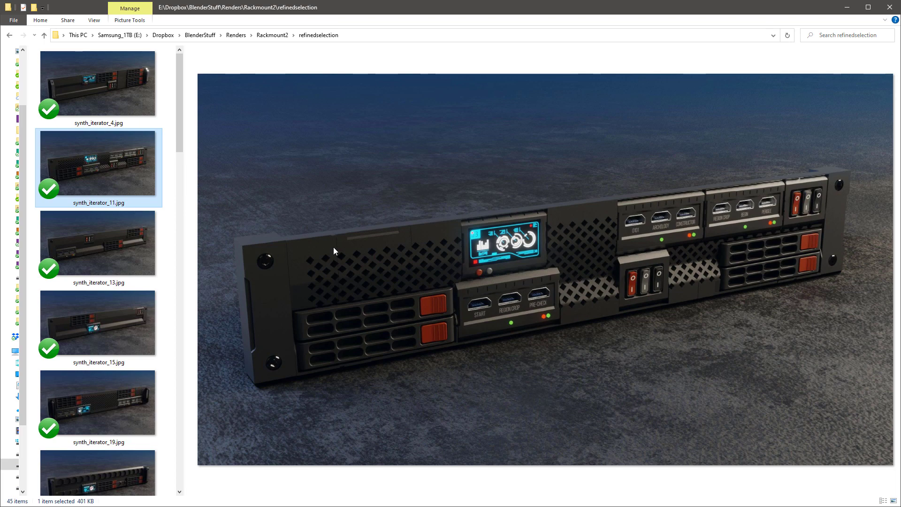
pyautogui.click(125, 233)
pyautogui.click(90, 302)
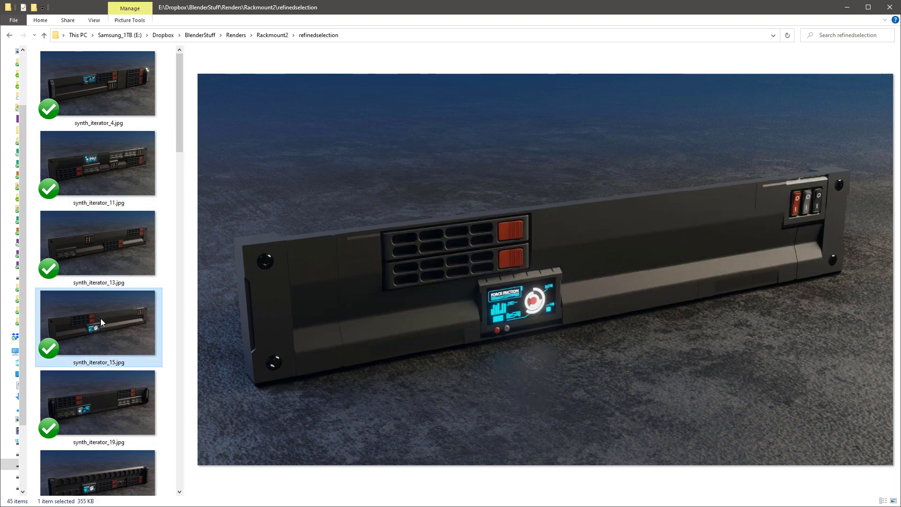
pyautogui.click(115, 381)
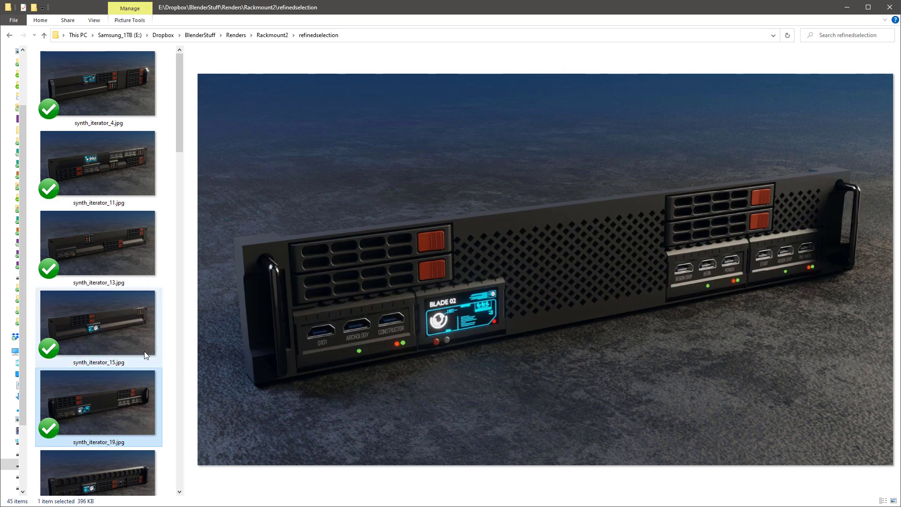
pyautogui.press('Down')
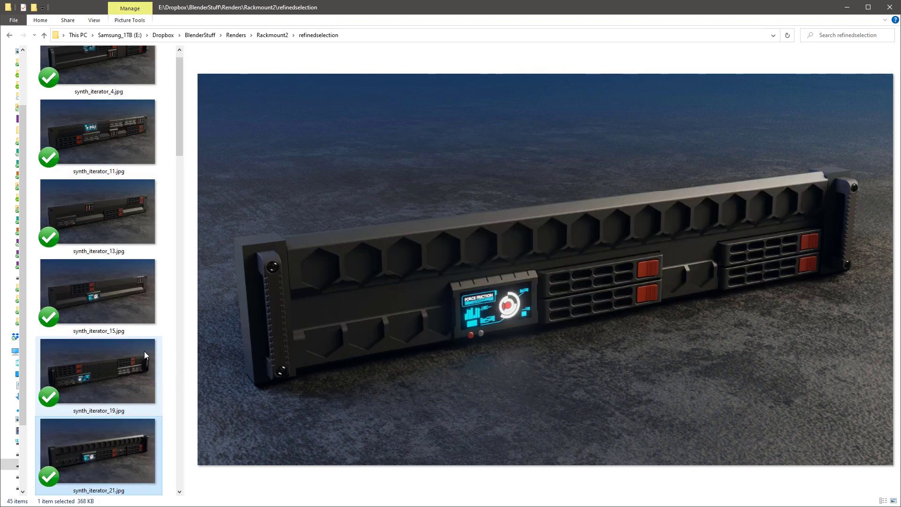
pyautogui.press('Down')
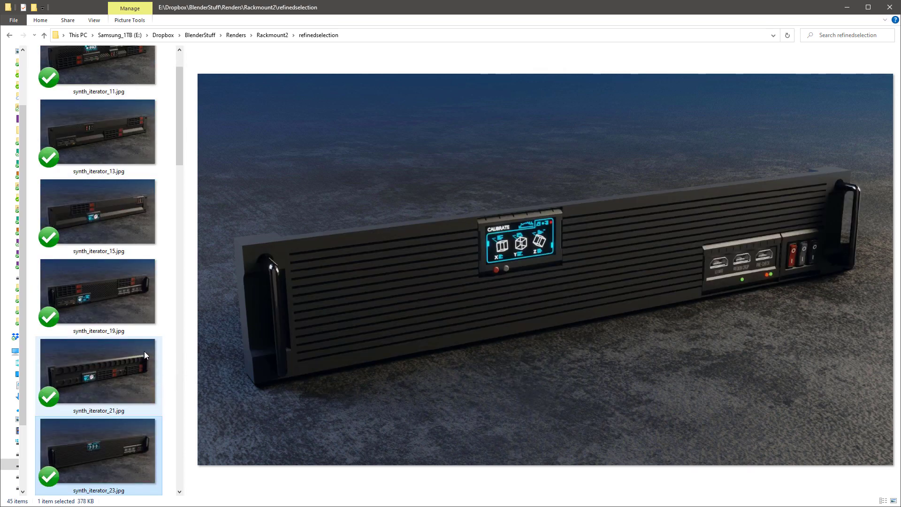
pyautogui.press('Down')
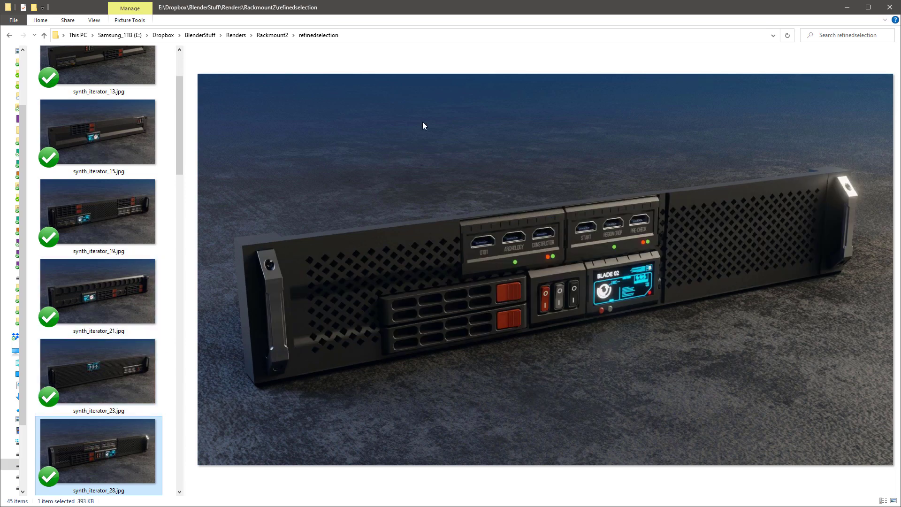
pyautogui.press('Down')
pyautogui.press('Down')
pyautogui.press('Down')
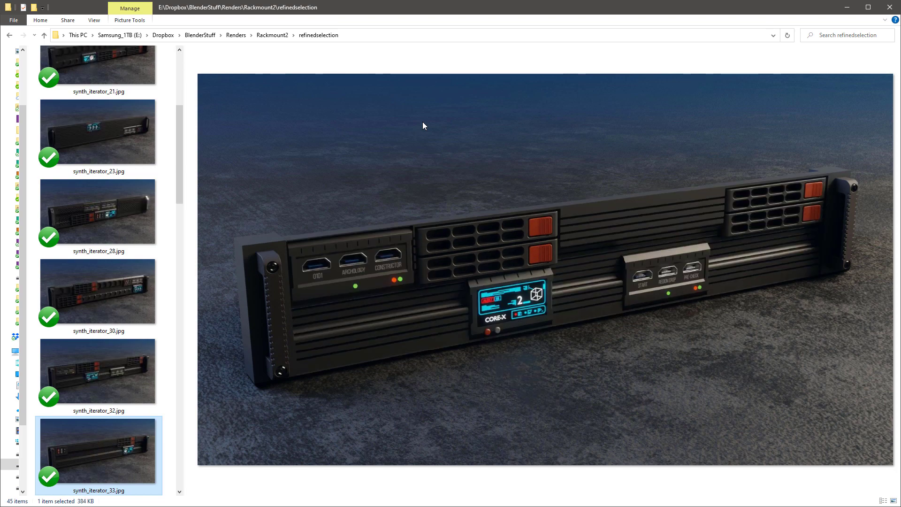
pyautogui.press('Down')
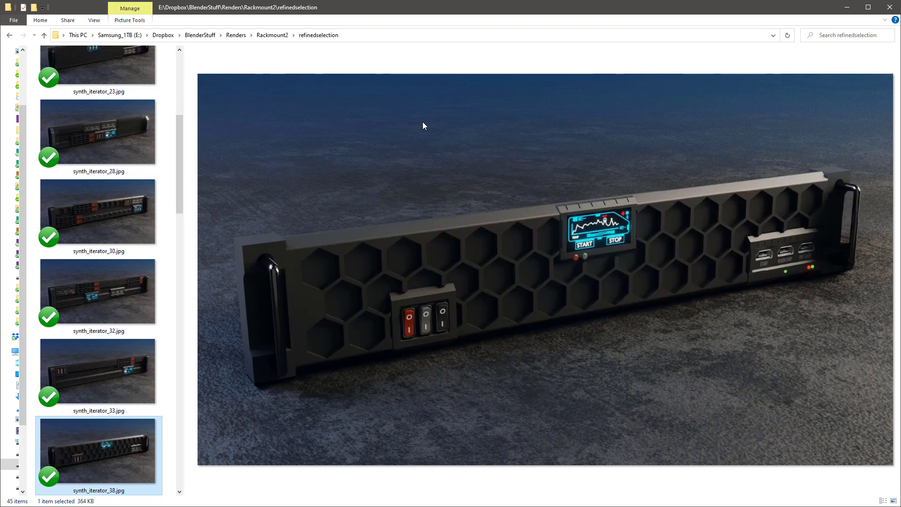
pyautogui.press('Down')
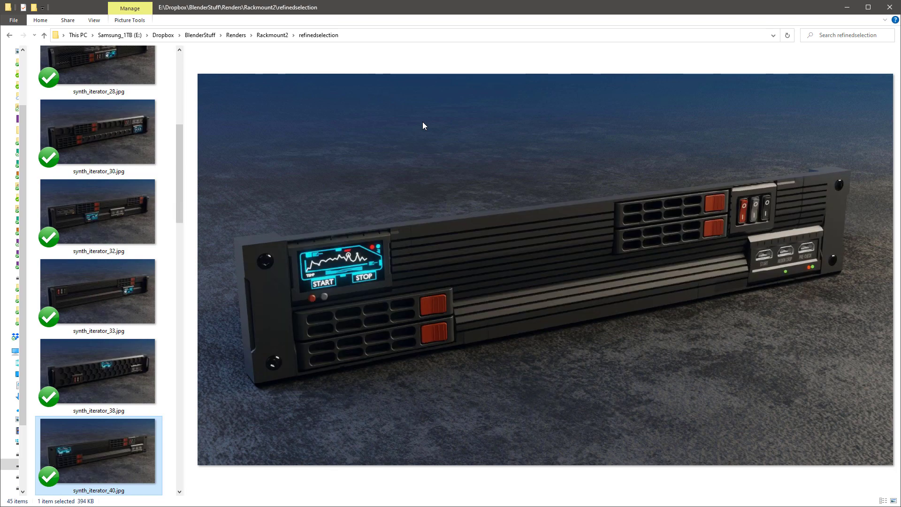
pyautogui.press('Down')
# - Continue through renders synth_iterator_45 to 65, back up to an earlier one, and return to Blender
pyautogui.press('Down')
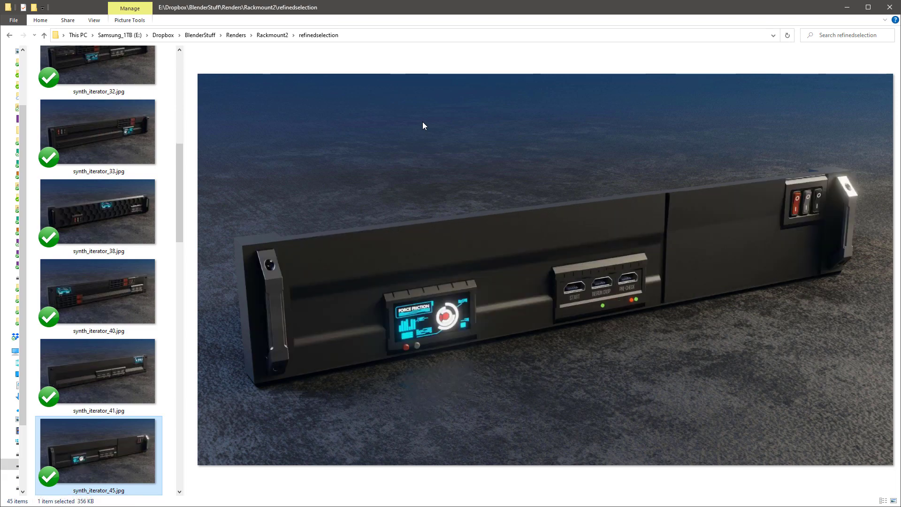
pyautogui.press('Up')
pyautogui.press('Down')
pyautogui.press('Down')
pyautogui.press('Down')
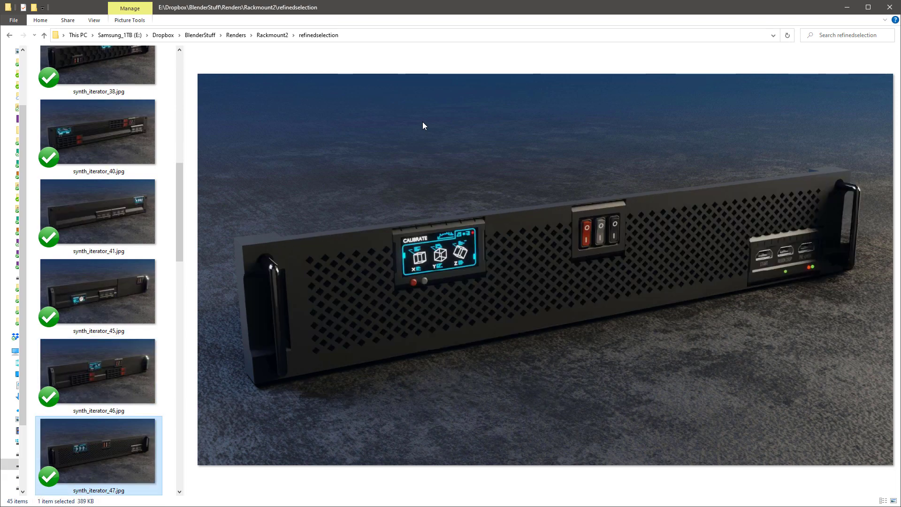
pyautogui.press('Down')
pyautogui.press('Down')
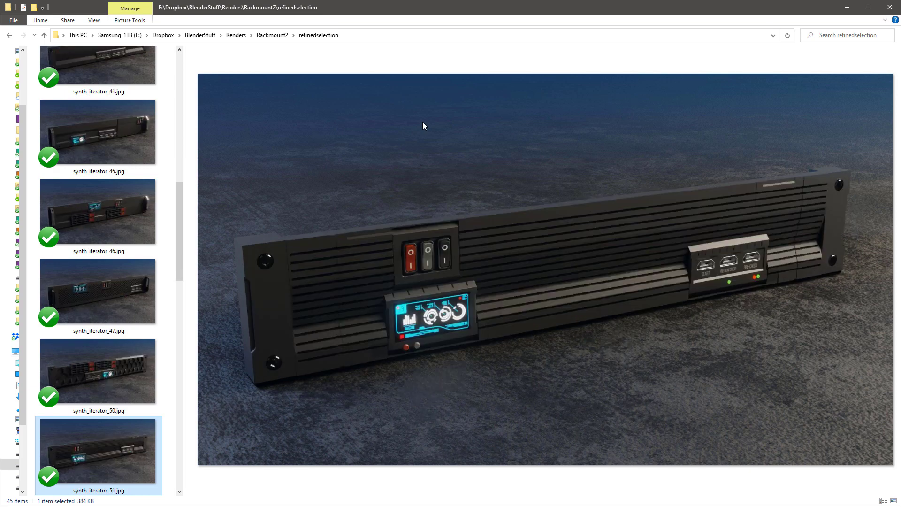
pyautogui.press('Down')
pyautogui.press('Down')
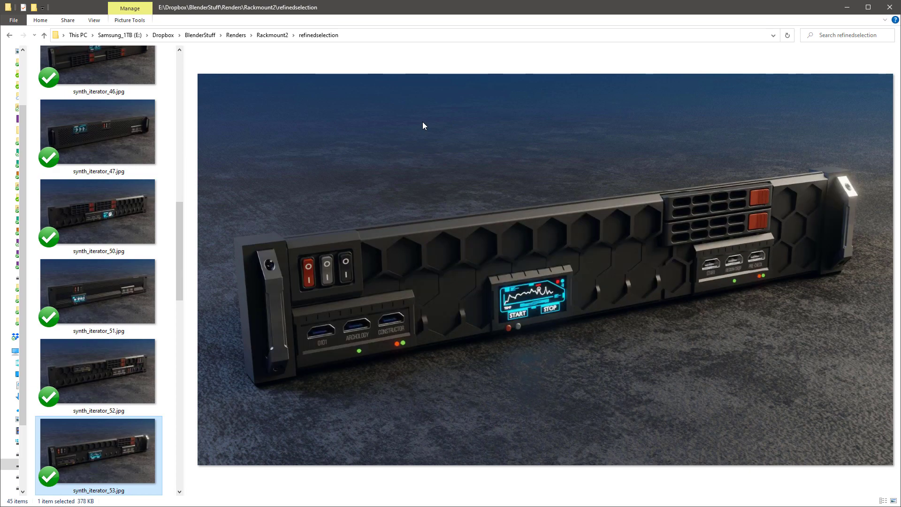
pyautogui.press('Down')
pyautogui.press('Down')
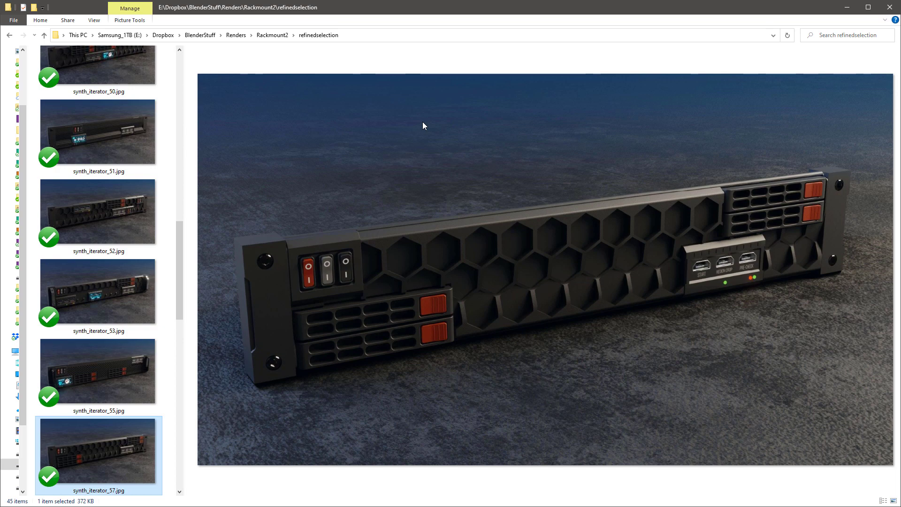
pyautogui.press('Down')
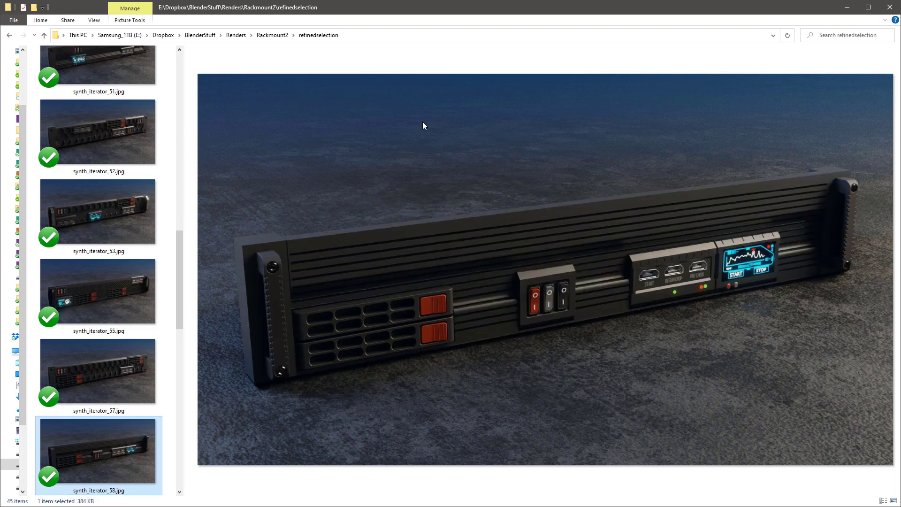
pyautogui.press('Down')
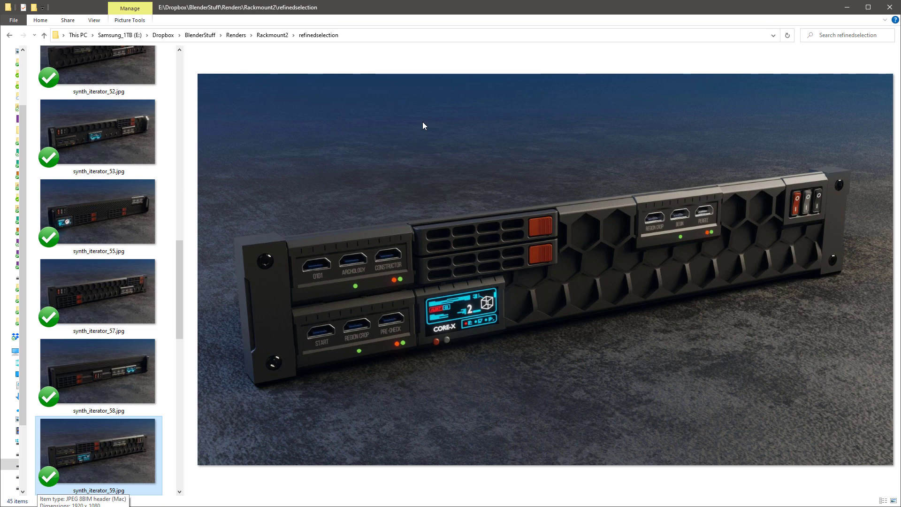
pyautogui.press('Down')
pyautogui.press('Down')
pyautogui.press('Down')
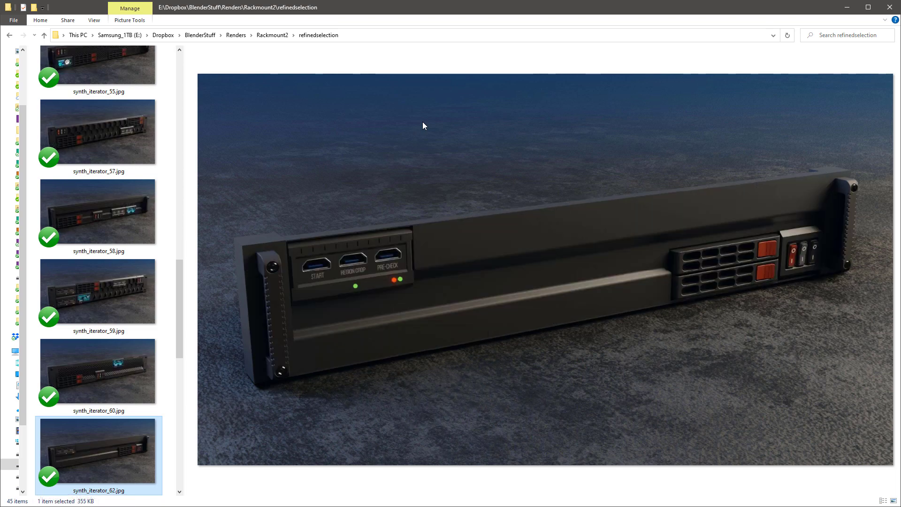
pyautogui.press('Down')
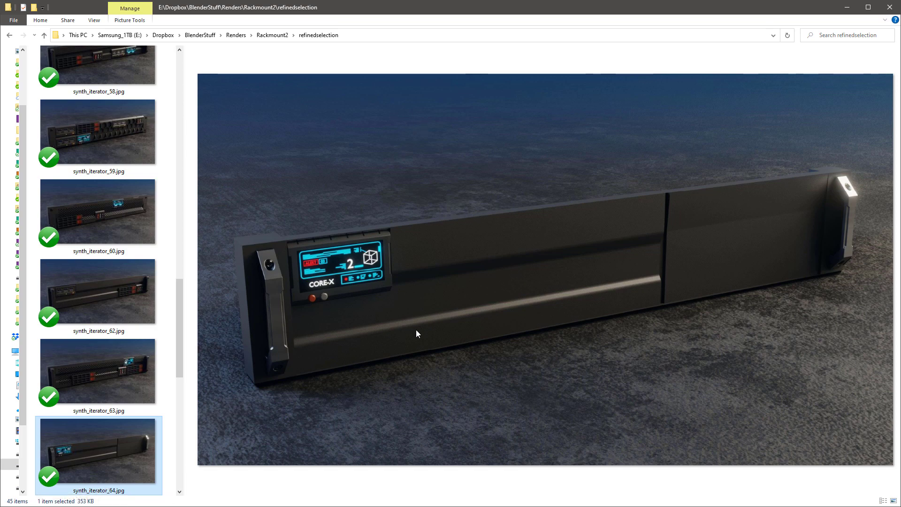
pyautogui.press('Down')
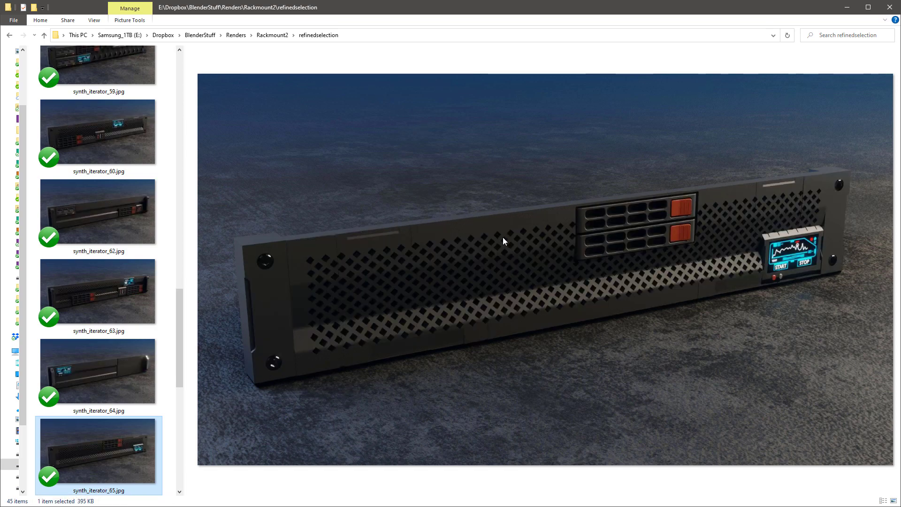
pyautogui.press('Up')
pyautogui.press('Up')
pyautogui.press('Up')
pyautogui.press('Up')
pyautogui.press('Up')
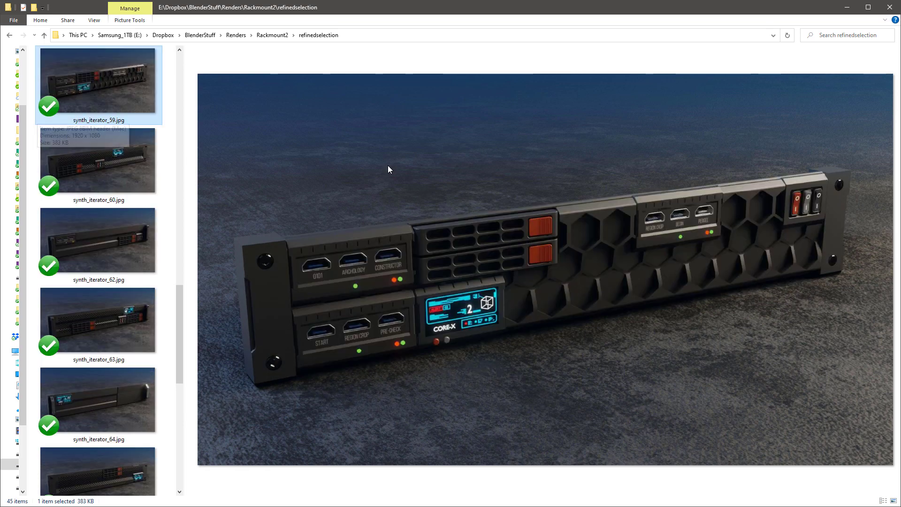
pyautogui.hotkey('alt', 'Tab')
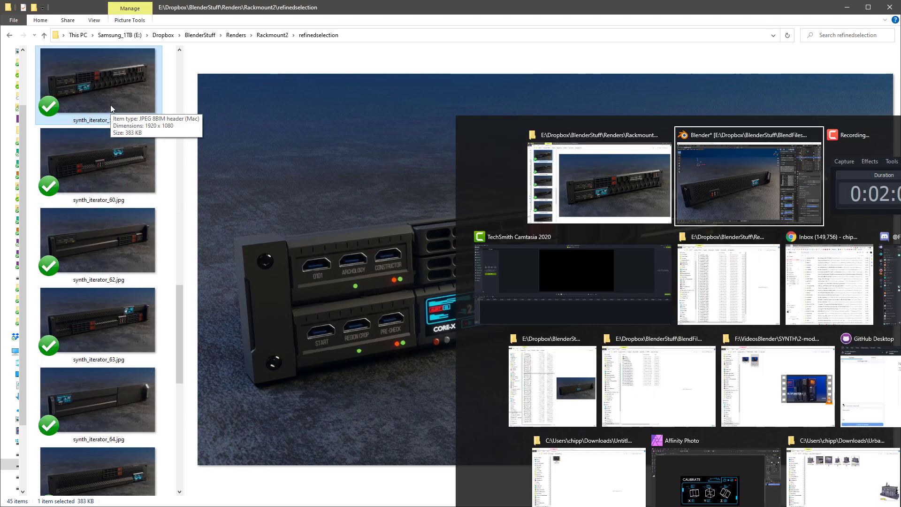
# - Enter 59 as the SYNTH Main Seed to regenerate the bezel
pyautogui.click(702, 111)
pyautogui.write('59')
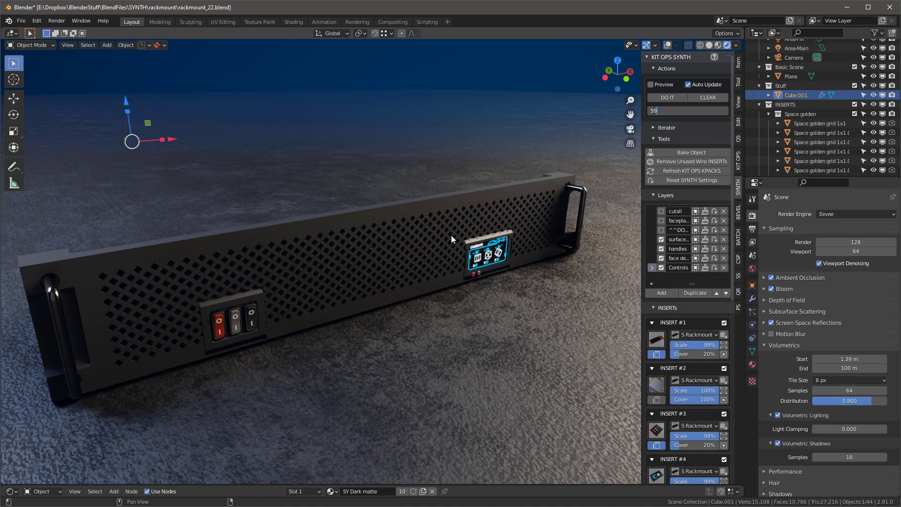
pyautogui.press('Return')
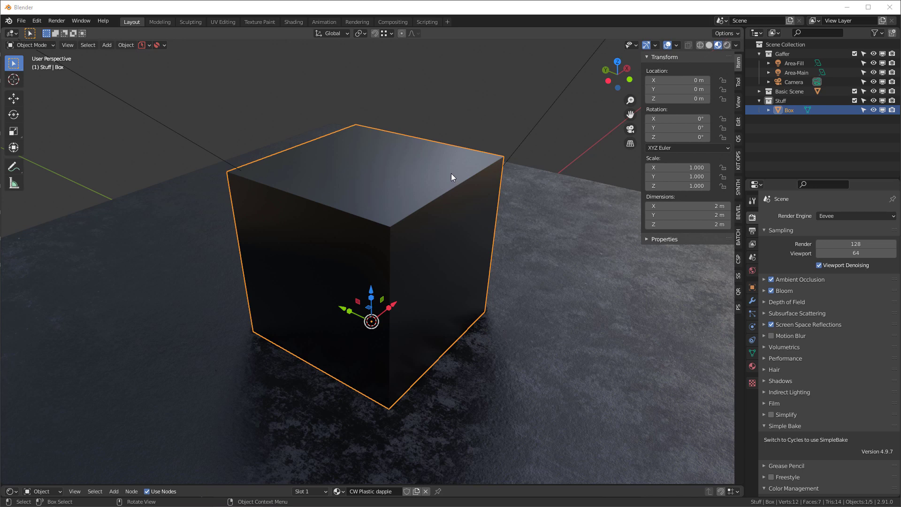
# - Delete the old box cube and add a new mesh cube
pyautogui.press('x')
pyautogui.click(407, 236)
pyautogui.moveTo(407, 235); pyautogui.dragTo(460, 331, button='middle')
pyautogui.hotkey('shift', 'a')
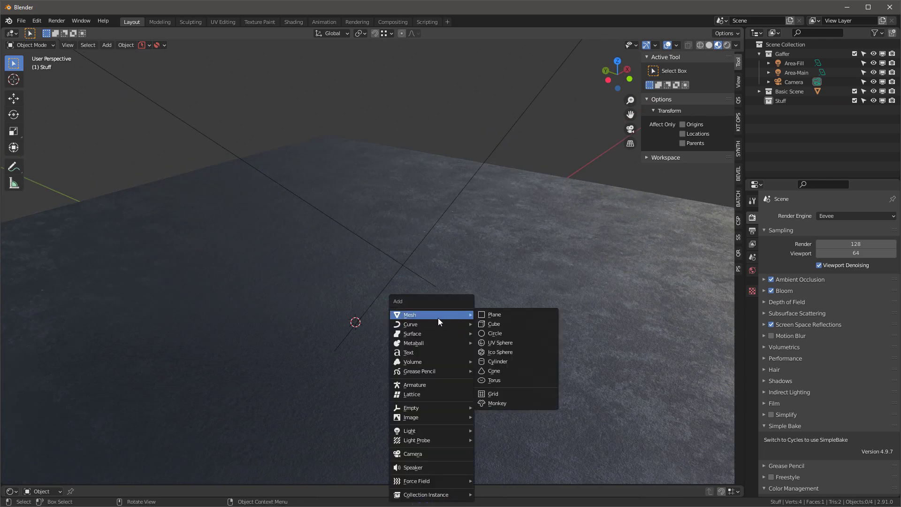
pyautogui.moveTo(427, 313)
pyautogui.click(516, 324)
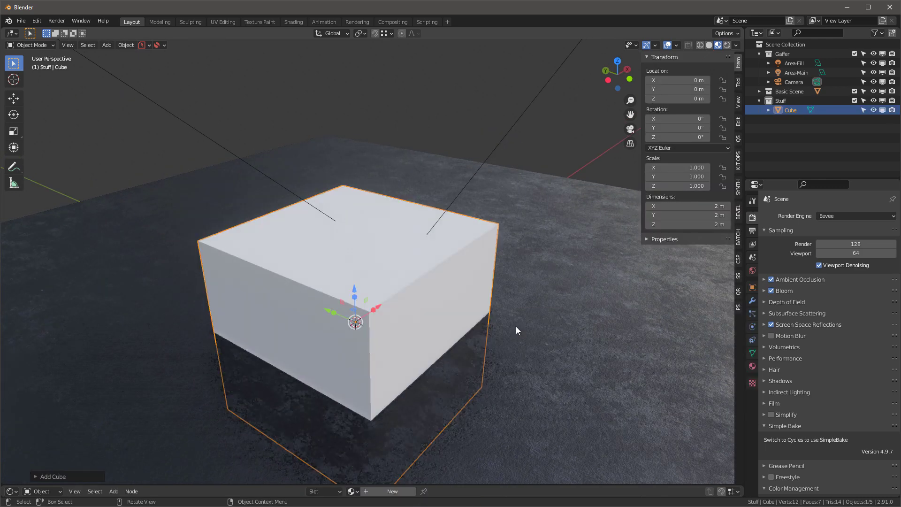
# - Give the cube the CW Plastic dapple material and raise it 1 m onto the floor
pyautogui.click(352, 491)
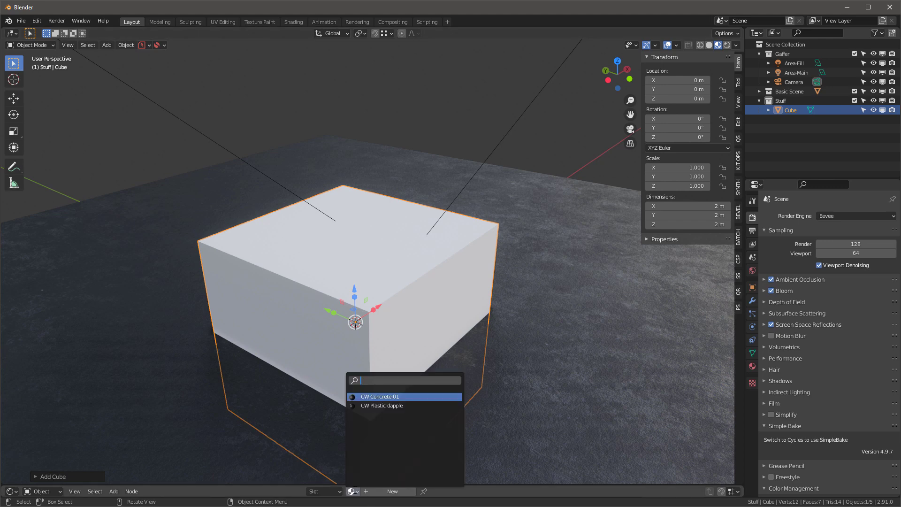
pyautogui.click(412, 405)
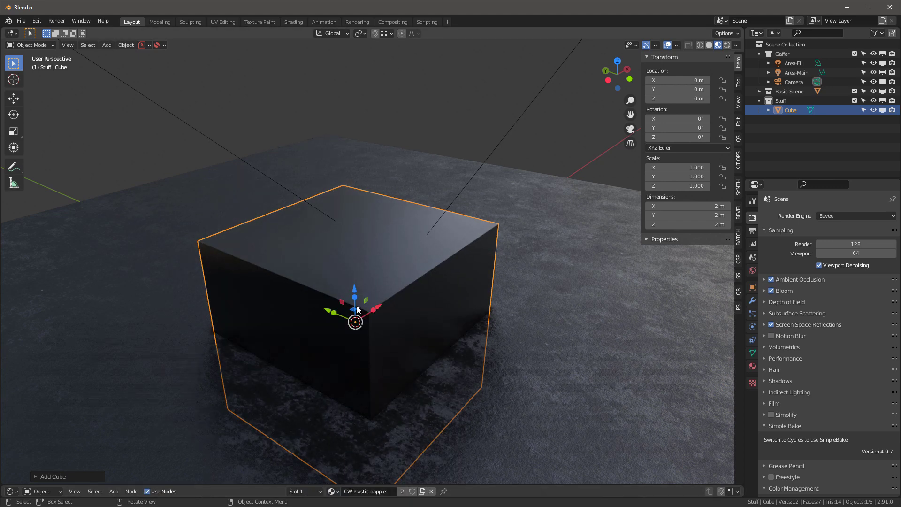
pyautogui.moveTo(357, 306); pyautogui.dragTo(475, 191)
pyautogui.moveTo(475, 190)
pyautogui.mouseDown(button='middle')
pyautogui.moveTo(468, 162)
pyautogui.moveTo(471, 206)
pyautogui.moveTo(481, 181)
pyautogui.mouseUp(button='middle')
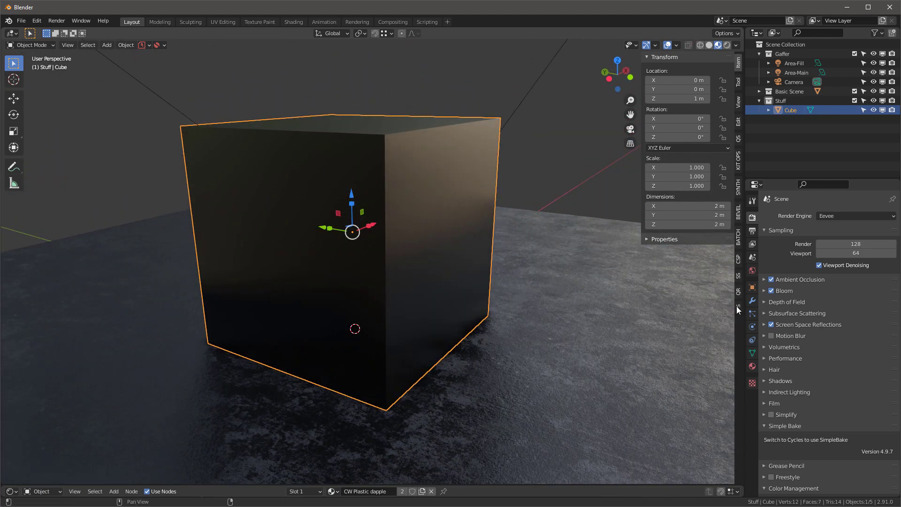
# - Load the rackmount_23.json recipe from the recent rackmount folder into KIT OPS SYNTH
pyautogui.click(738, 188)
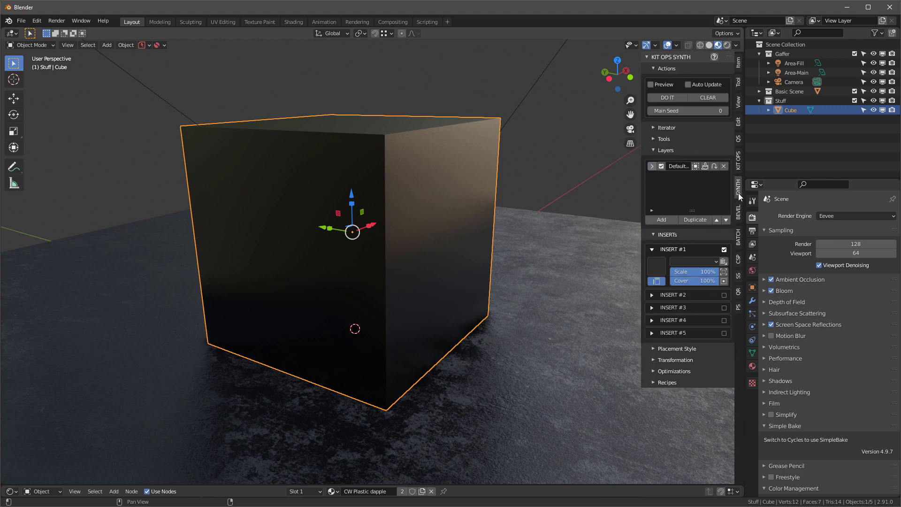
pyautogui.click(667, 381)
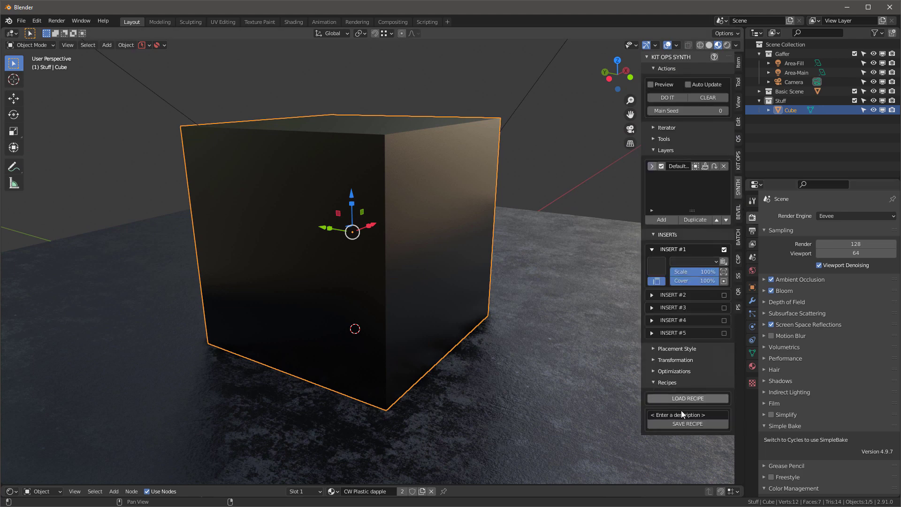
pyautogui.click(688, 398)
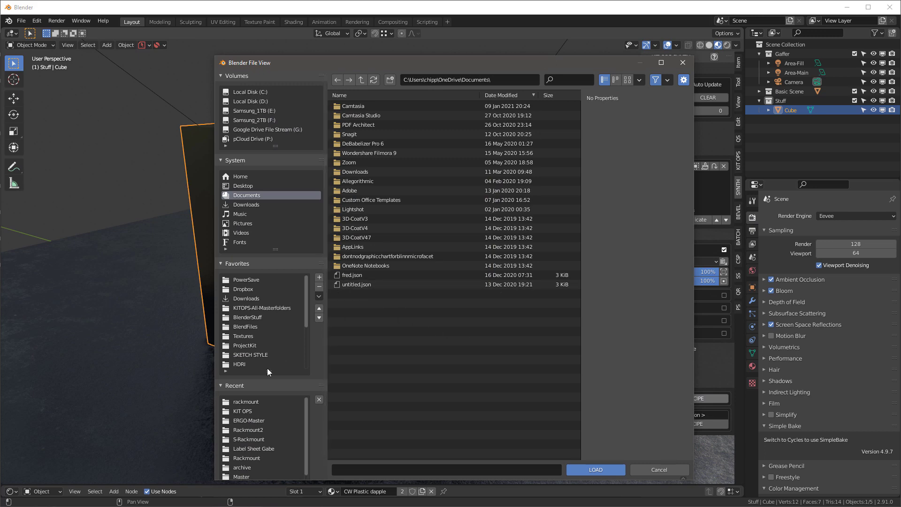
pyautogui.click(246, 403)
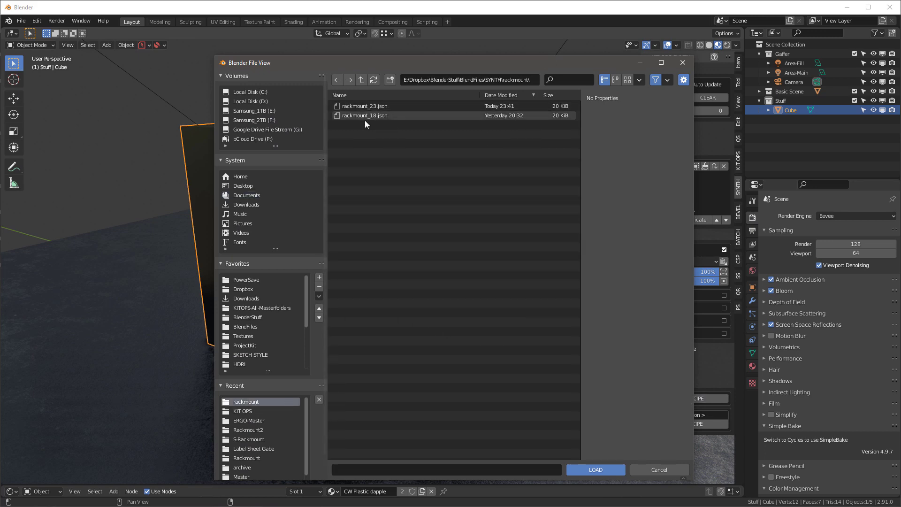
pyautogui.doubleClick(368, 105)
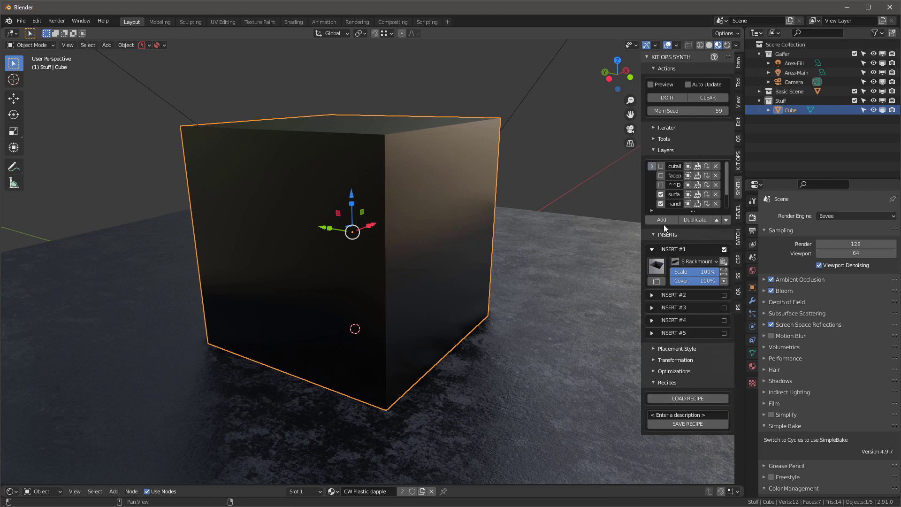
pyautogui.scroll(-2, 683, 193)
# - Widen the side panel and enable the cutall and faceplate layers
pyautogui.moveTo(657, 186); pyautogui.dragTo(661, 209)
pyautogui.scroll(2, 689, 185)
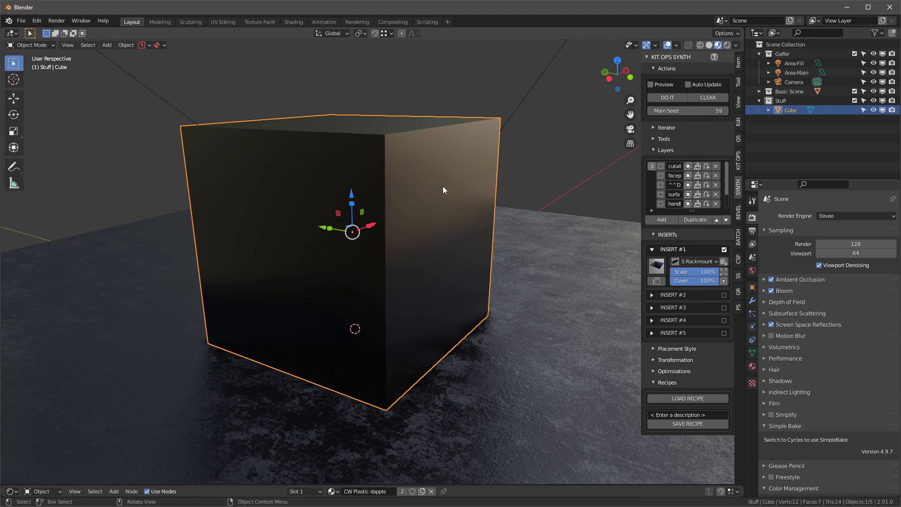
pyautogui.moveTo(440, 189)
pyautogui.mouseDown(button='middle')
pyautogui.moveTo(430, 201)
pyautogui.moveTo(435, 182)
pyautogui.moveTo(434, 195)
pyautogui.mouseUp(button='middle')
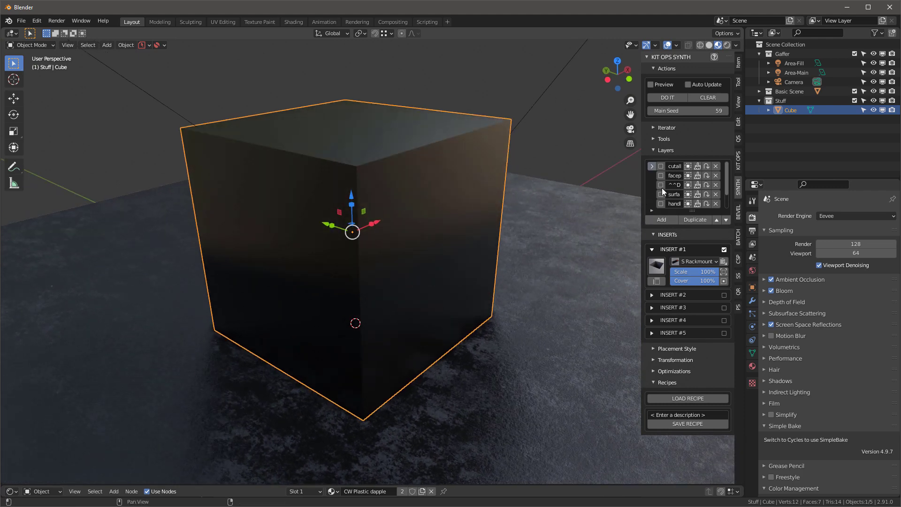
pyautogui.moveTo(641, 188); pyautogui.dragTo(610, 185)
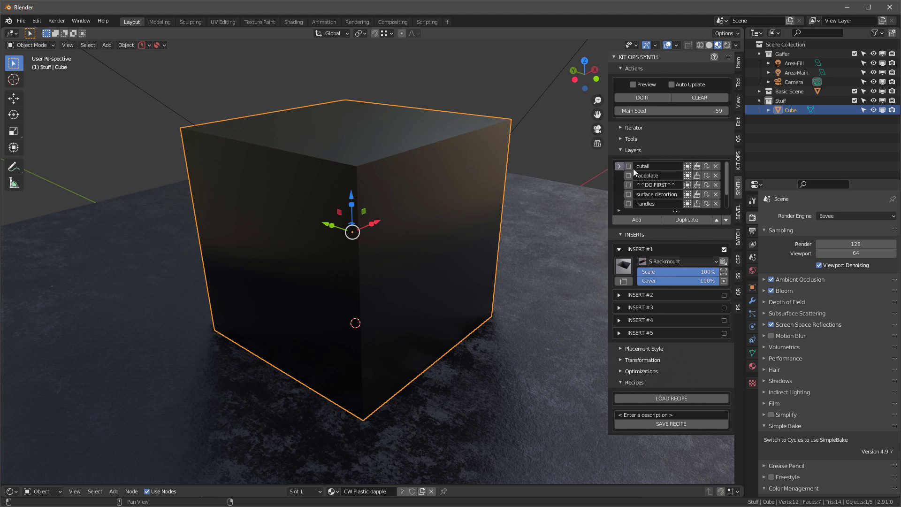
pyautogui.click(628, 167)
pyautogui.click(629, 175)
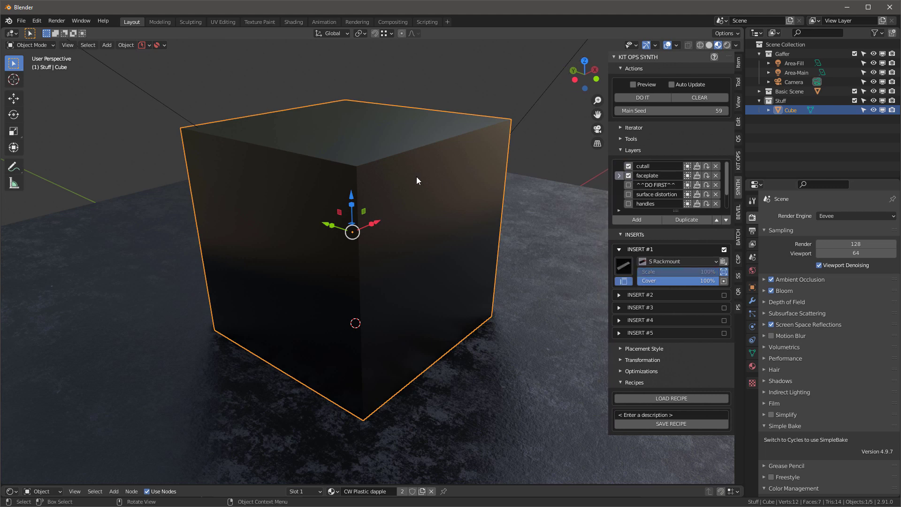
# - In Edit Mode face select, pick the cube's right-hand face, then return to Object Mode
pyautogui.press('Tab')
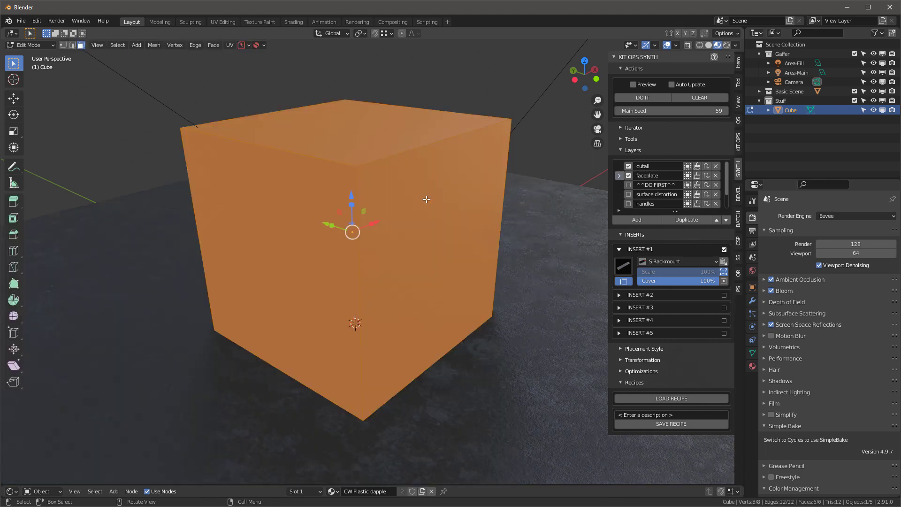
pyautogui.press('3')
pyautogui.click(414, 179)
pyautogui.moveTo(414, 179); pyautogui.dragTo(452, 233, button='middle')
pyautogui.press('Tab')
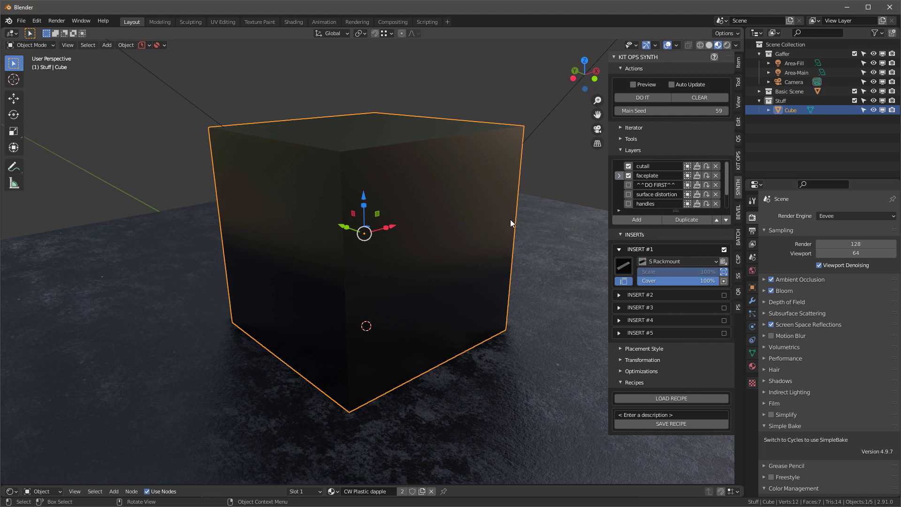
# - Run SYNTH DO IT to build the rackmount faceplate, then orbit and zoom to inspect it
pyautogui.click(646, 97)
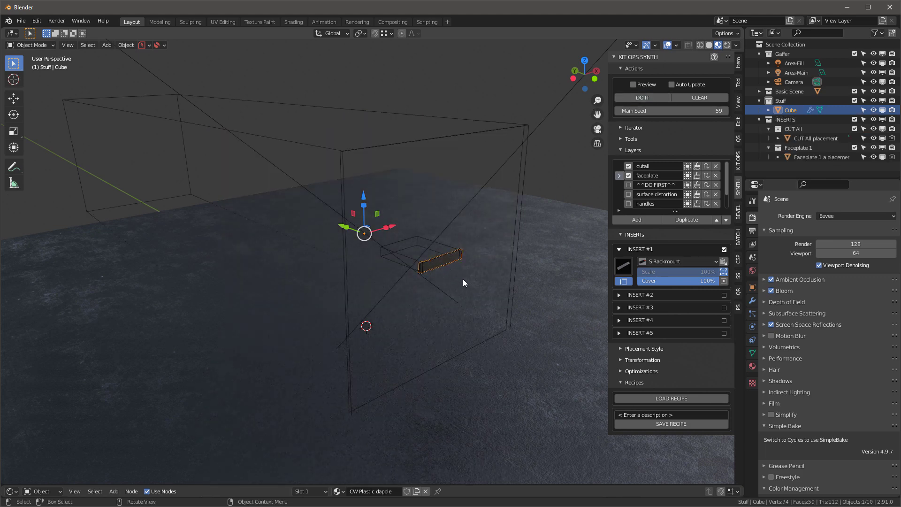
pyautogui.scroll(8, 464, 267)
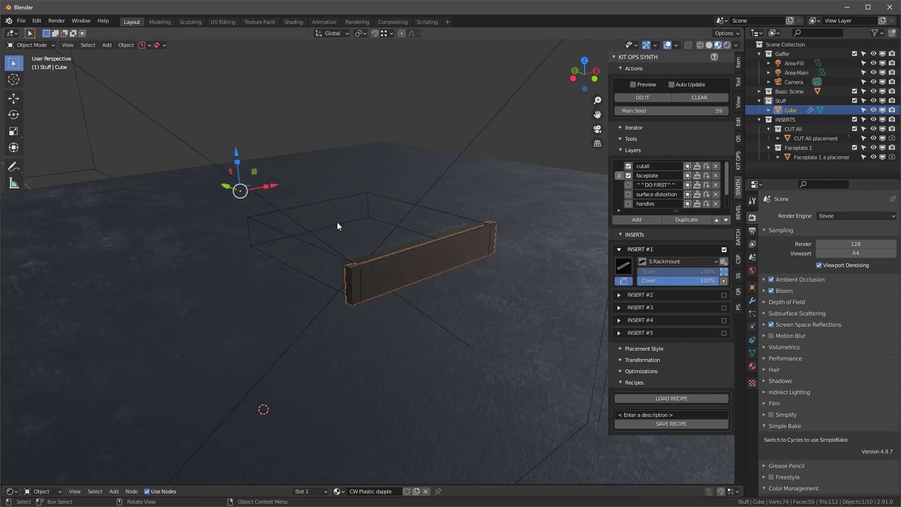
pyautogui.scroll(-5, 505, 238)
pyautogui.moveTo(505, 237)
pyautogui.mouseDown(button='middle')
pyautogui.moveTo(469, 236)
pyautogui.moveTo(504, 238)
pyautogui.mouseUp(button='middle')
pyautogui.scroll(-5, 503, 238)
pyautogui.scroll(4, 546, 250)
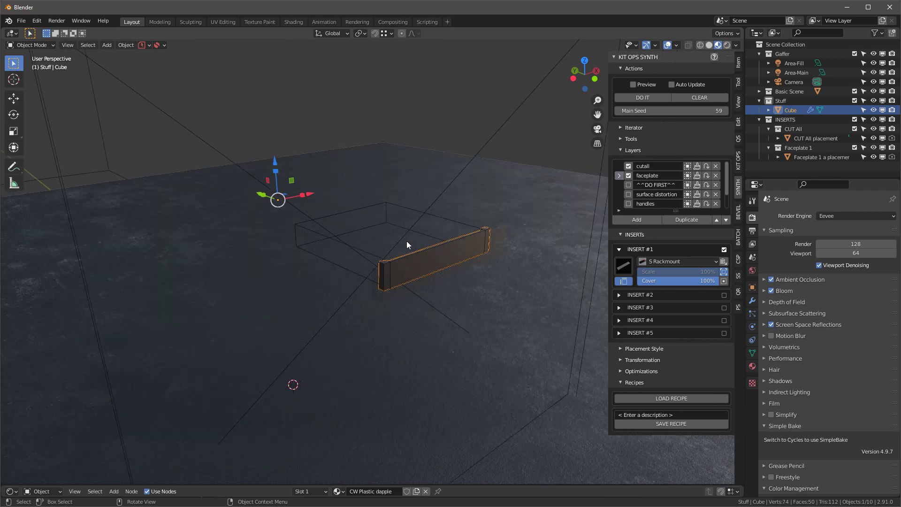
pyautogui.moveTo(407, 241); pyautogui.dragTo(442, 244, button='middle')
pyautogui.scroll(4, 442, 244)
pyautogui.scroll(-2, 442, 243)
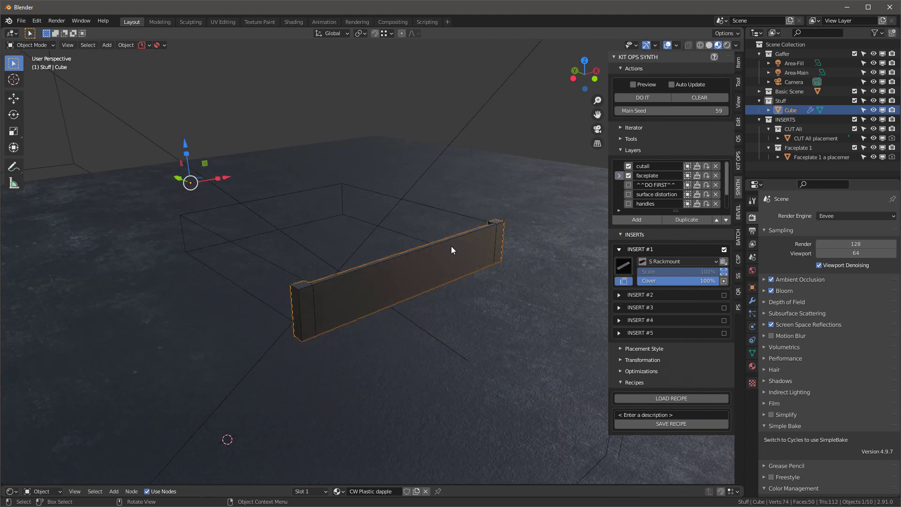
pyautogui.scroll(2, 451, 248)
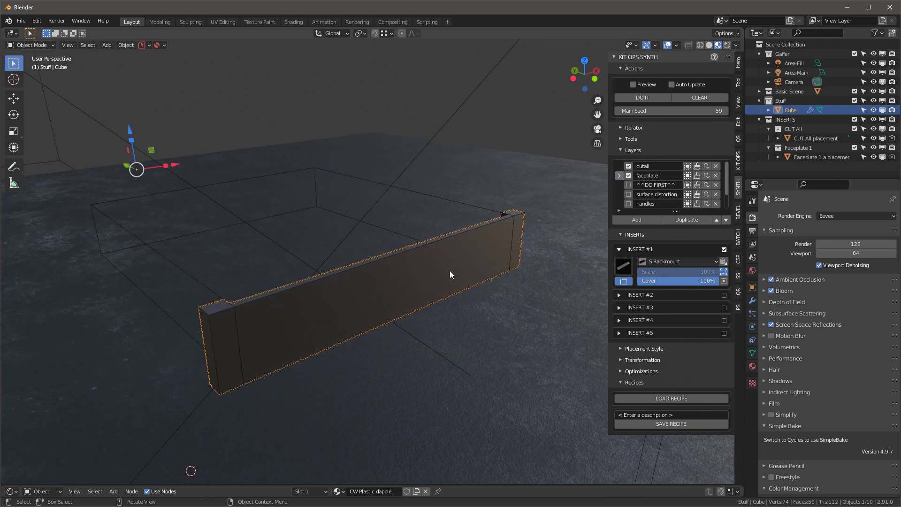
# - Bake the generated faceplate into the cube and shade it smooth
pyautogui.click(621, 138)
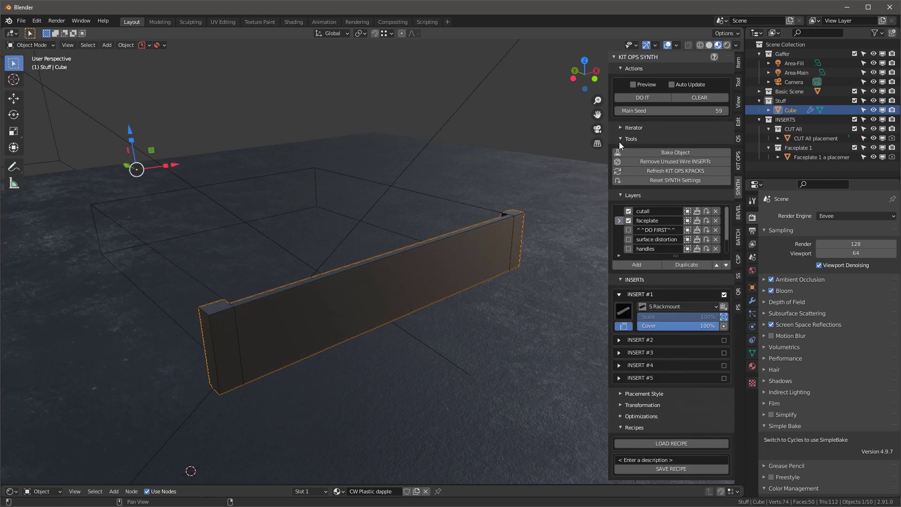
pyautogui.click(672, 152)
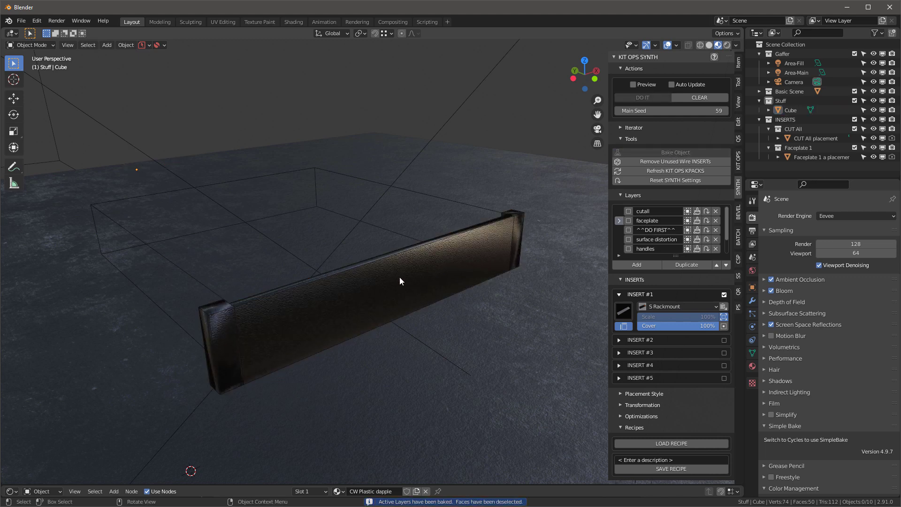
pyautogui.rightClick(371, 286)
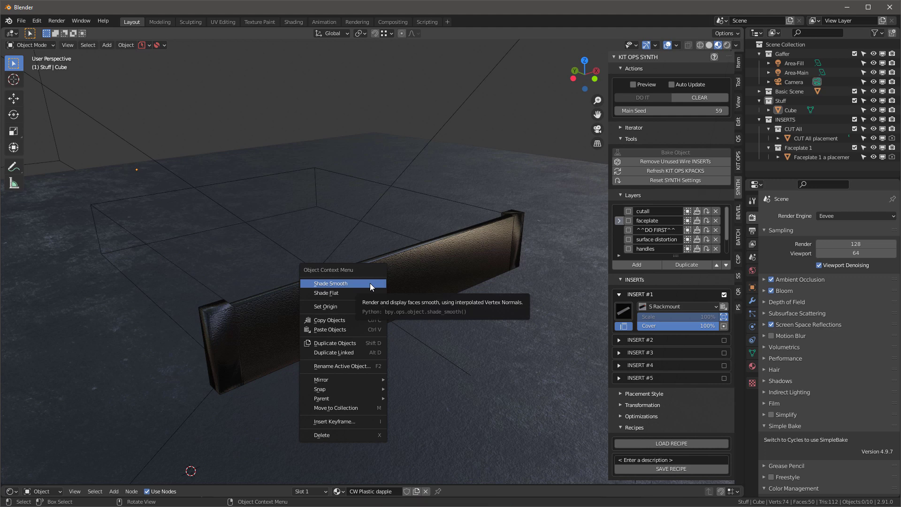
pyautogui.click(370, 283)
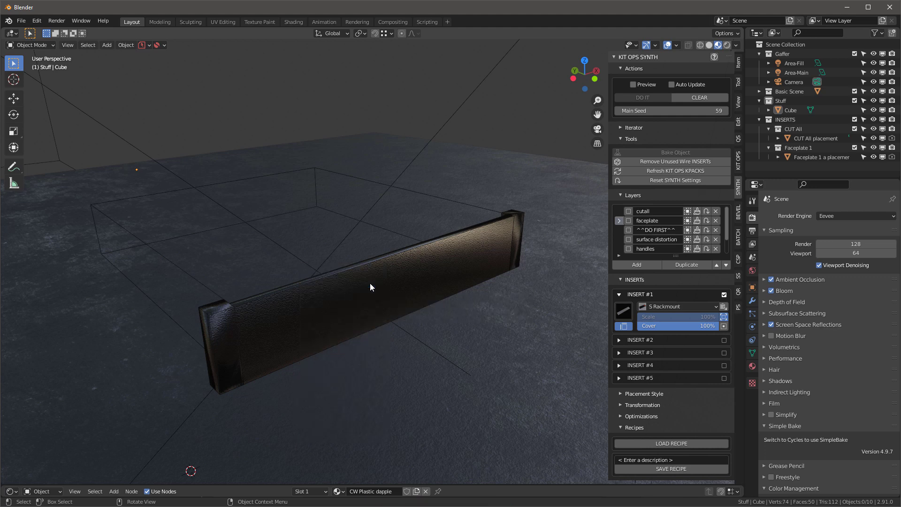
# - Enable Auto Smooth at 30° in the cube's mesh Normals settings
pyautogui.click(751, 352)
pyautogui.click(762, 376)
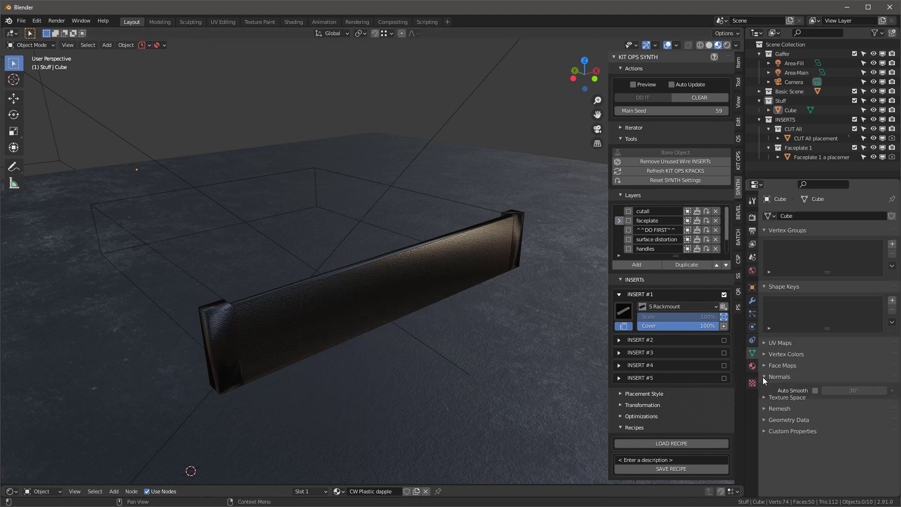
pyautogui.click(814, 390)
pyautogui.moveTo(469, 311); pyautogui.dragTo(388, 274, button='middle')
pyautogui.scroll(4, 389, 285)
pyautogui.scroll(-4, 390, 277)
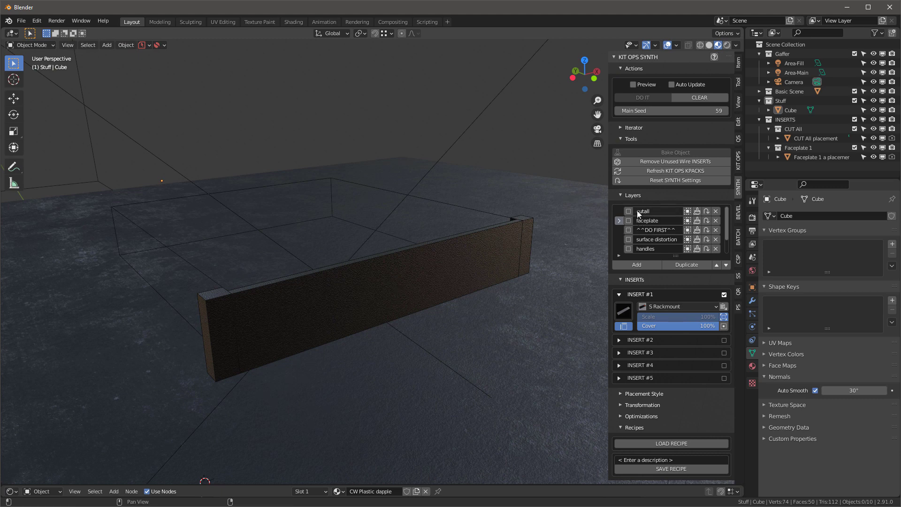
# - Select the bezel's front face, then remove the unused wire INSERT placement objects
pyautogui.click(372, 287)
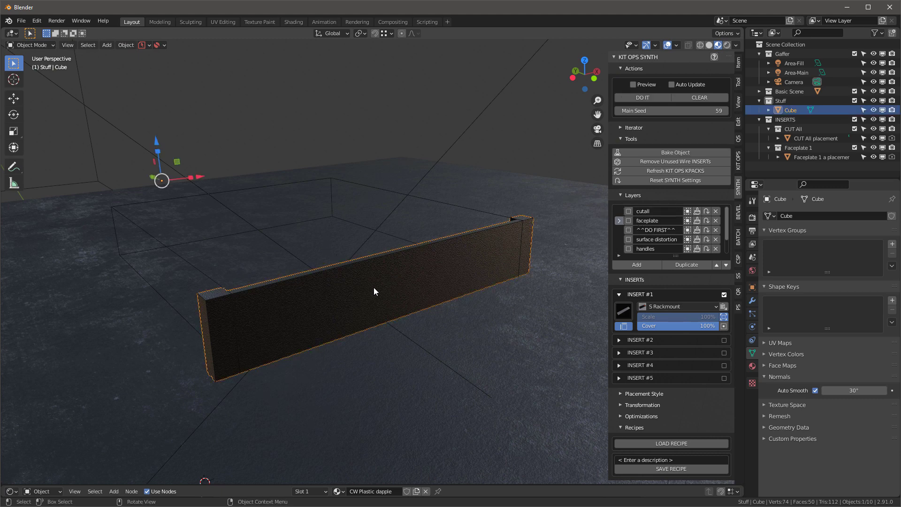
pyautogui.press('Tab')
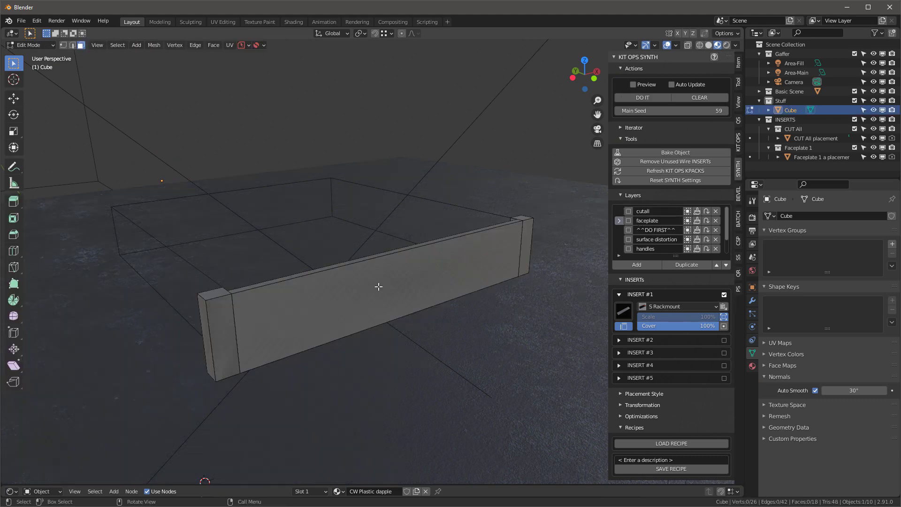
pyautogui.click(432, 281)
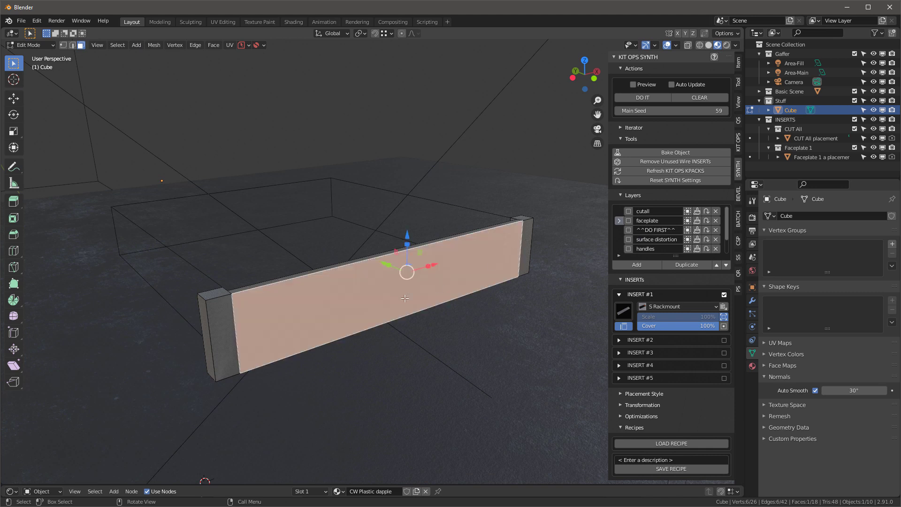
pyautogui.press('Tab')
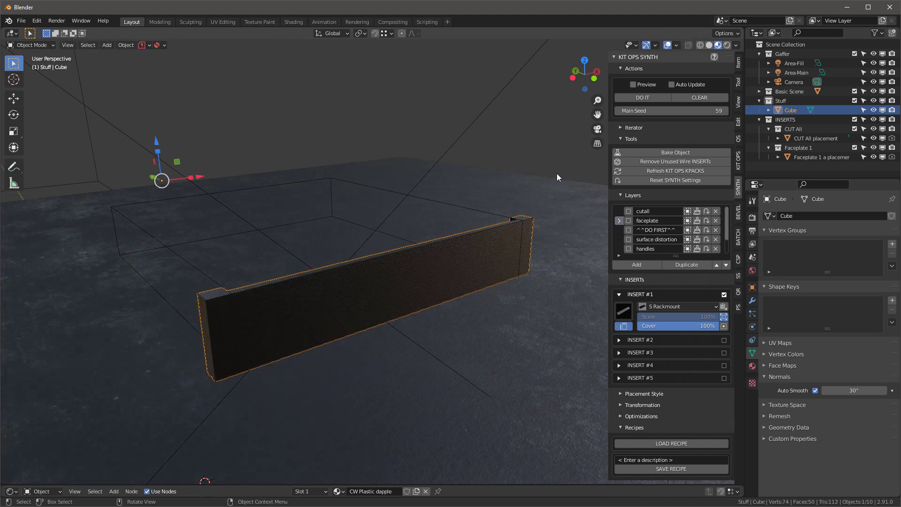
pyautogui.click(652, 161)
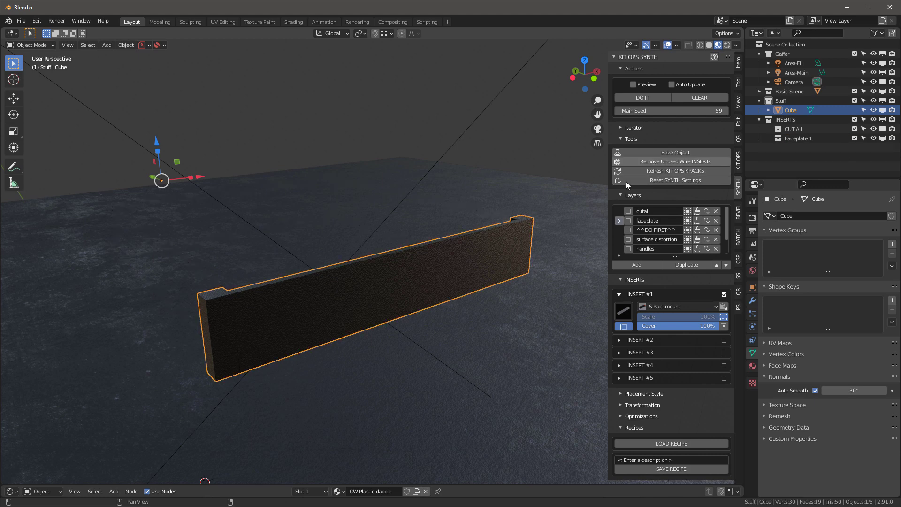
# - Select the floor plane behind the bezel and delete it
pyautogui.moveTo(357, 343); pyautogui.dragTo(368, 333, button='middle')
pyautogui.keyDown('shift'); pyautogui.moveTo(401, 277); pyautogui.dragTo(386, 267, button='middle'); pyautogui.keyUp('shift')
pyautogui.click(383, 242)
pyautogui.click(383, 241)
pyautogui.click(449, 308)
pyautogui.press('Delete')
pyautogui.moveTo(435, 291); pyautogui.dragTo(436, 216, button='middle')
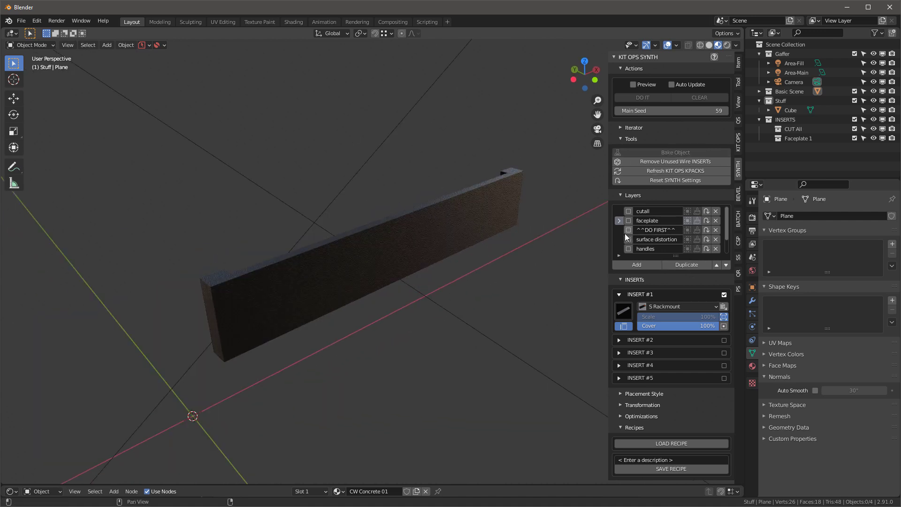
# - Enable the surface distortion layer and regenerate SYNTH detail on the cube bezel
pyautogui.scroll(-1, 627, 229)
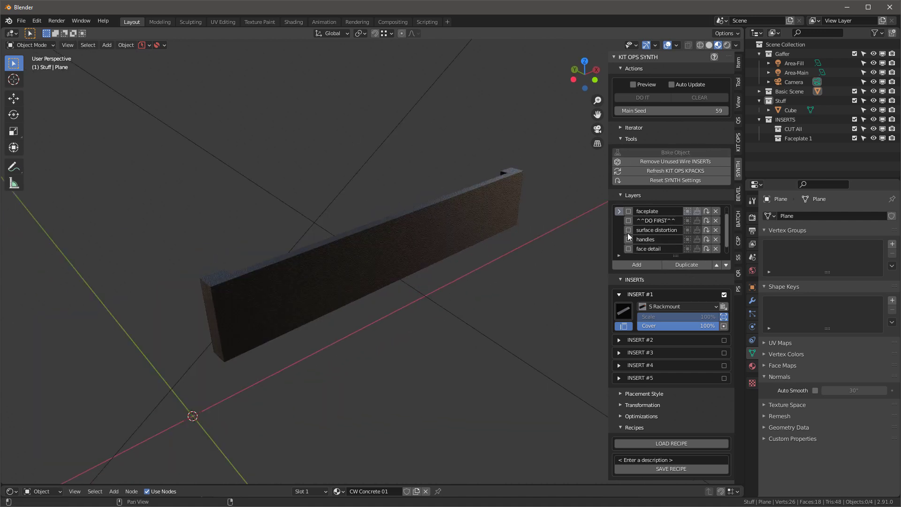
pyautogui.scroll(-1, 638, 238)
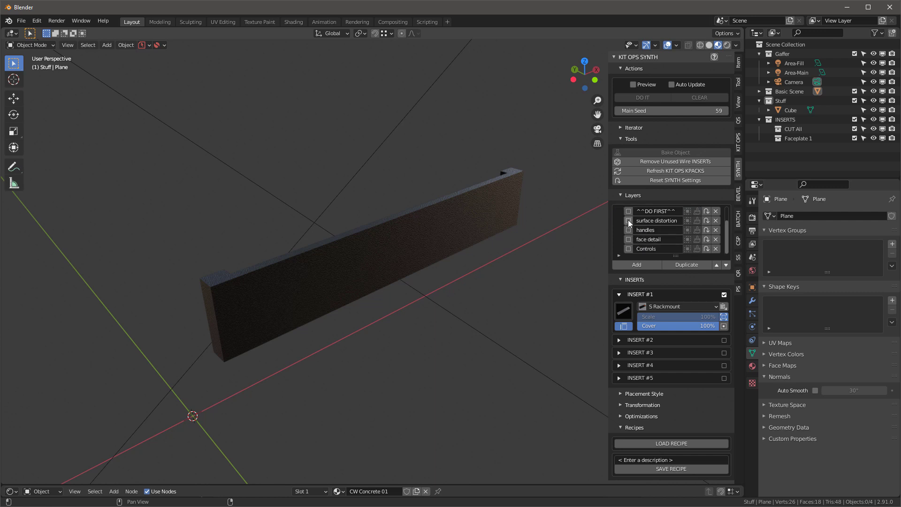
pyautogui.click(628, 220)
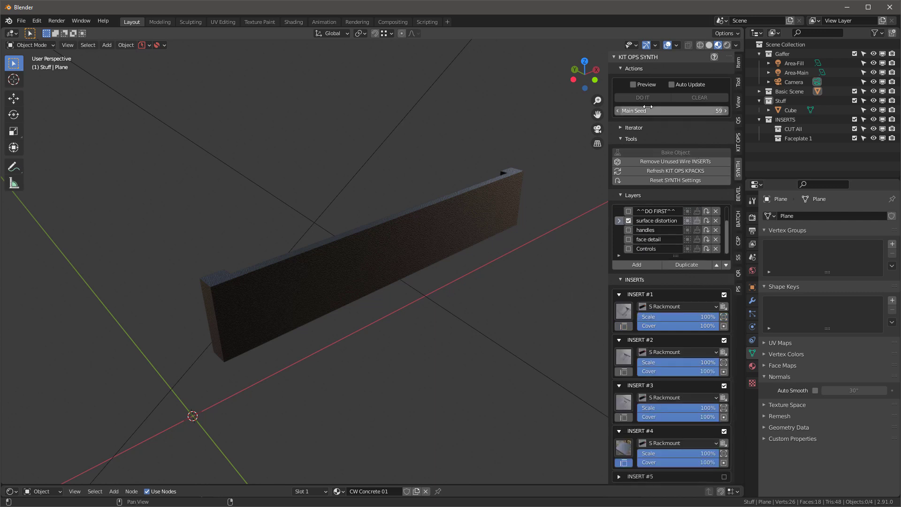
pyautogui.click(475, 218)
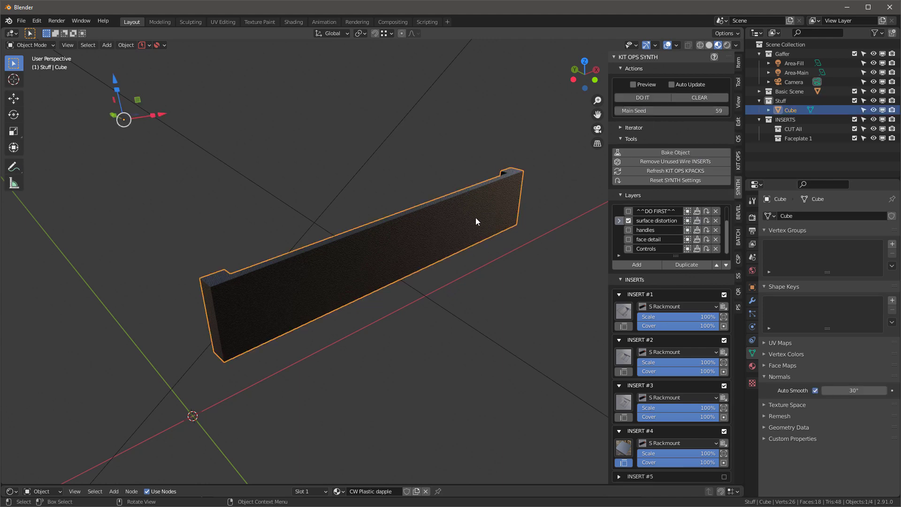
pyautogui.click(644, 98)
pyautogui.moveTo(497, 206); pyautogui.dragTo(458, 229, button='middle')
# - Turn on Auto Update and reset the Main Seed to 0
pyautogui.click(671, 84)
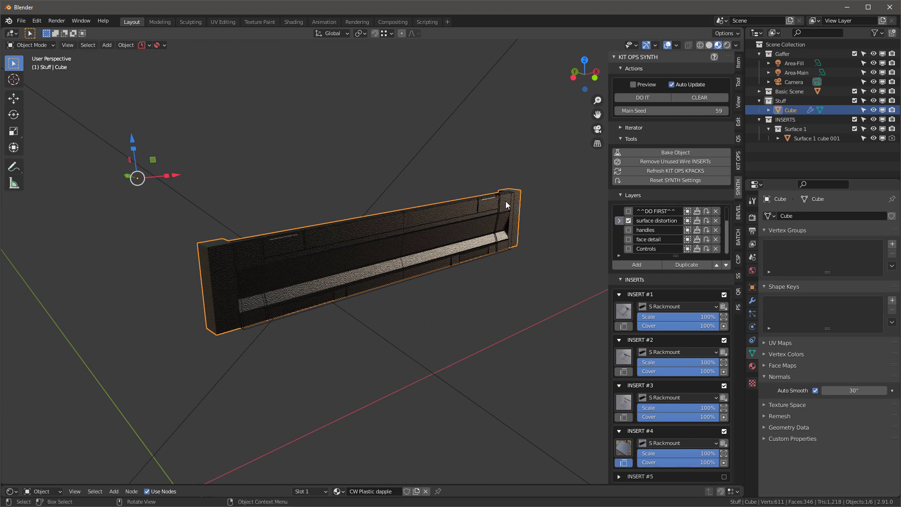
pyautogui.moveTo(461, 210); pyautogui.dragTo(413, 244, button='middle')
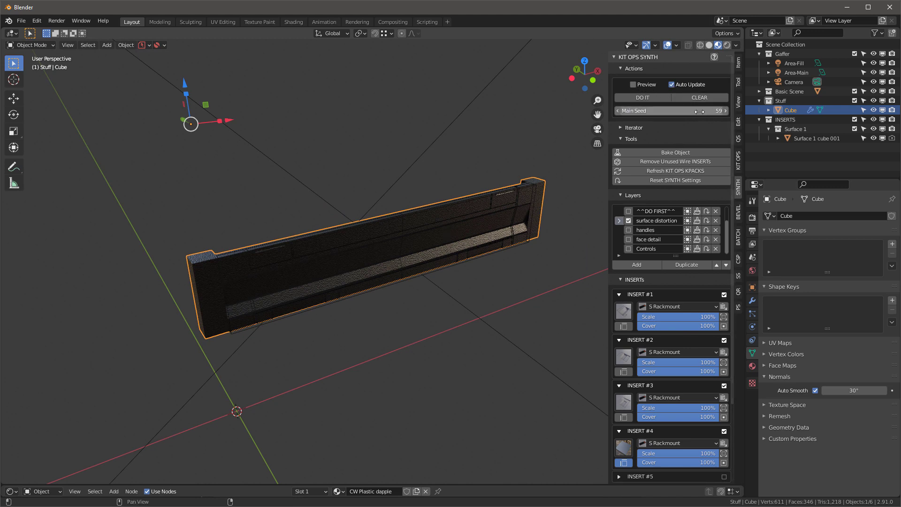
pyautogui.press('BackSpace')
pyautogui.moveTo(477, 199); pyautogui.dragTo(499, 189, button='middle')
# - Switch the viewport to solid shading with the viewport overlays hidden
pyautogui.press('z')
pyautogui.scroll(3, 456, 229)
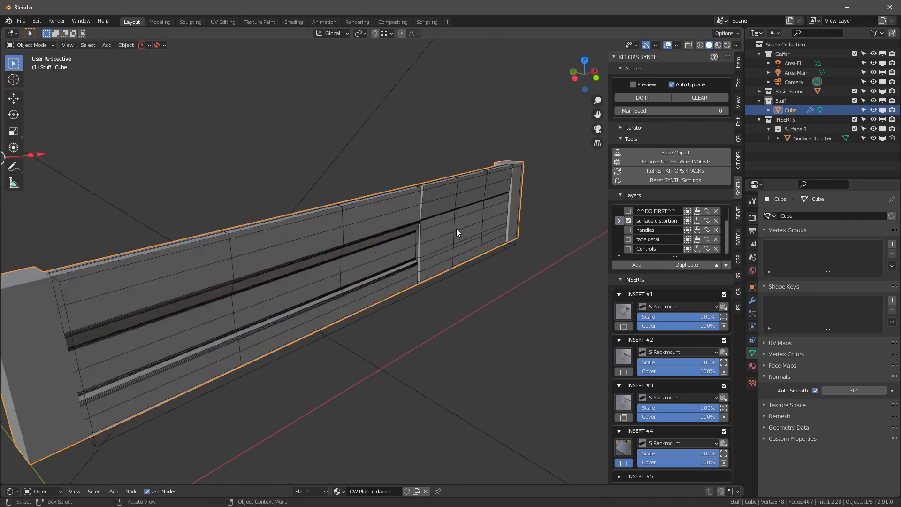
pyautogui.click(666, 45)
pyautogui.scroll(-3, 447, 218)
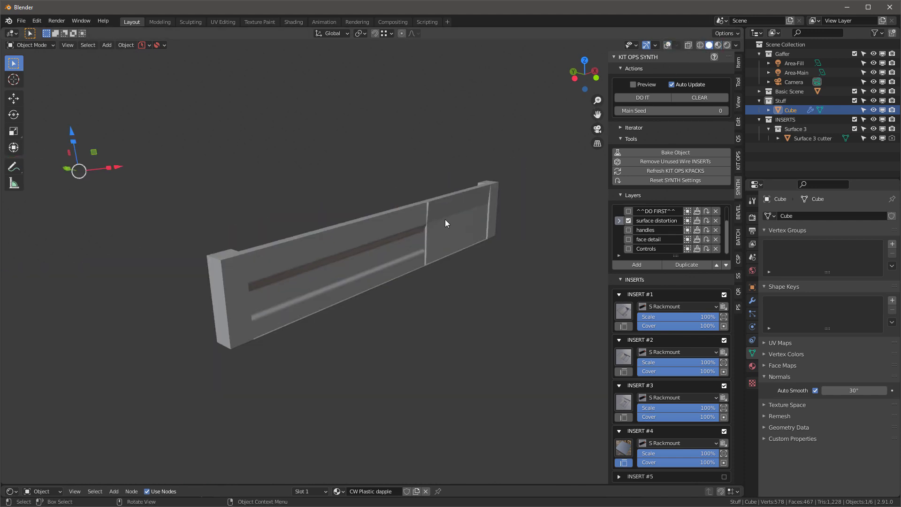
pyautogui.scroll(5, 435, 229)
# - Step the main seed up to 5, leaving the bezel face plain
pyautogui.keyDown('shift'); pyautogui.moveTo(447, 221); pyautogui.dragTo(457, 210, button='middle'); pyautogui.keyUp('shift')
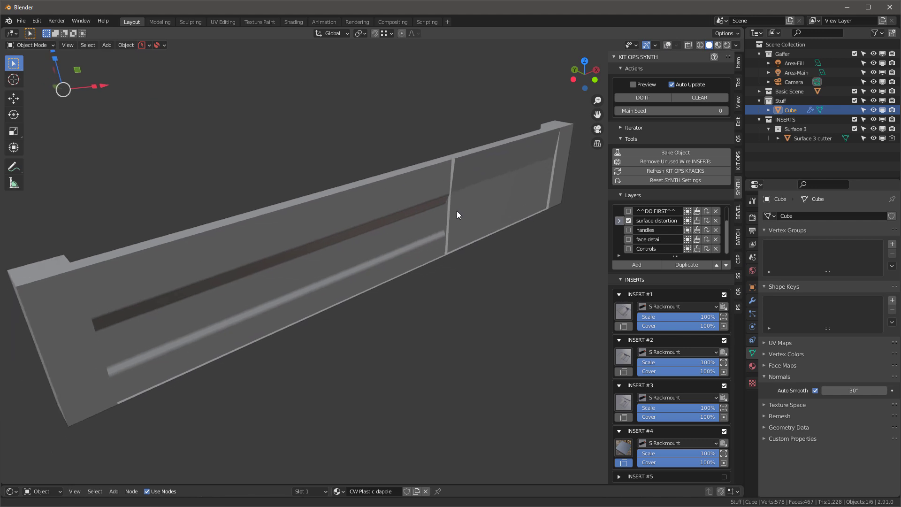
pyautogui.moveTo(723, 112); pyautogui.dragTo(725, 113)
pyautogui.scroll(-5, 677, 413)
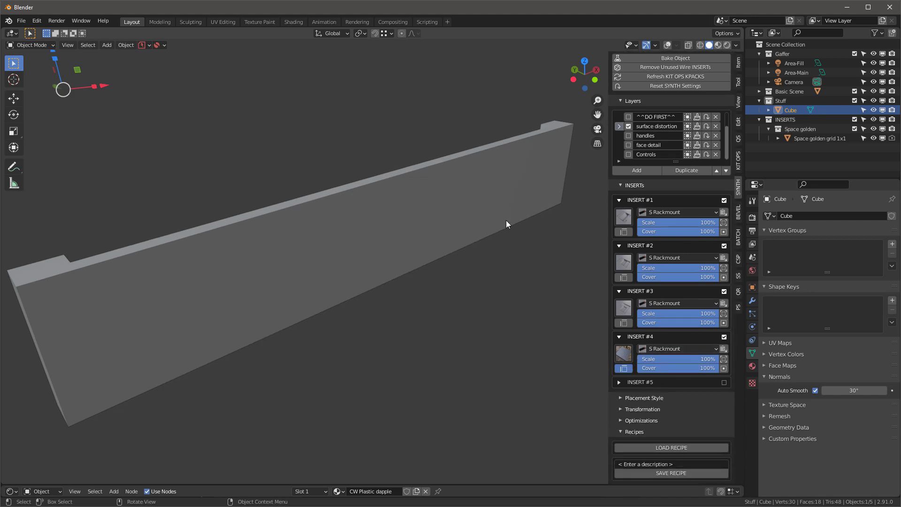
# - Enable the handles layer and regenerate the inserts to add rack handles
pyautogui.scroll(3, 708, 214)
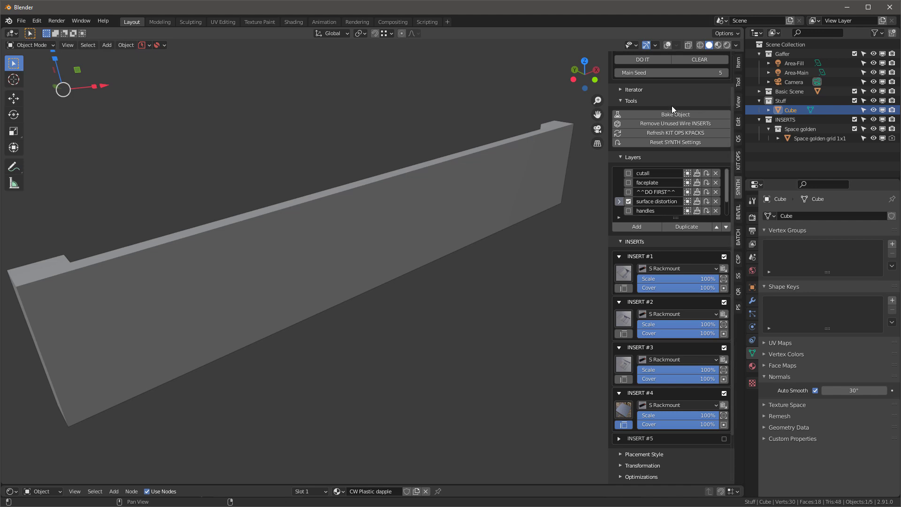
pyautogui.scroll(-1, 644, 204)
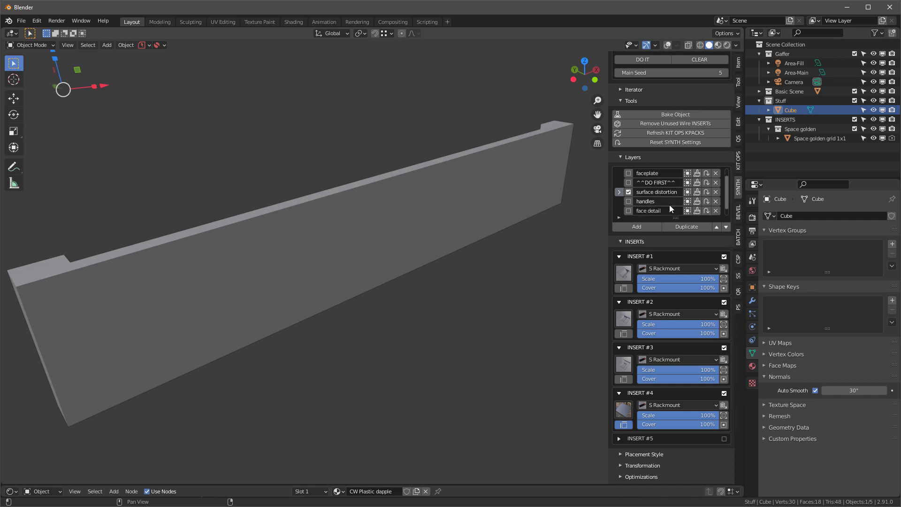
pyautogui.click(628, 201)
pyautogui.click(648, 61)
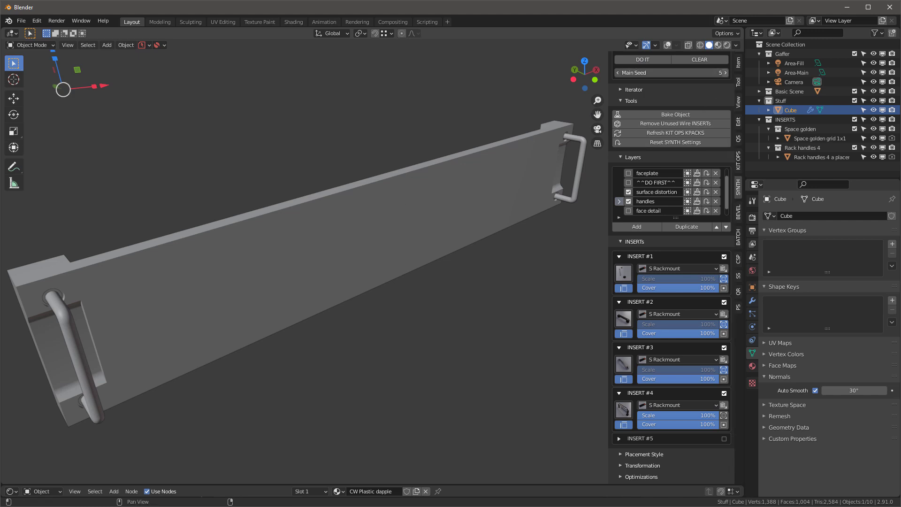
# - Raise the main seed from 6 to 10 for a recessed framed channel with corner bolts
pyautogui.click(725, 73)
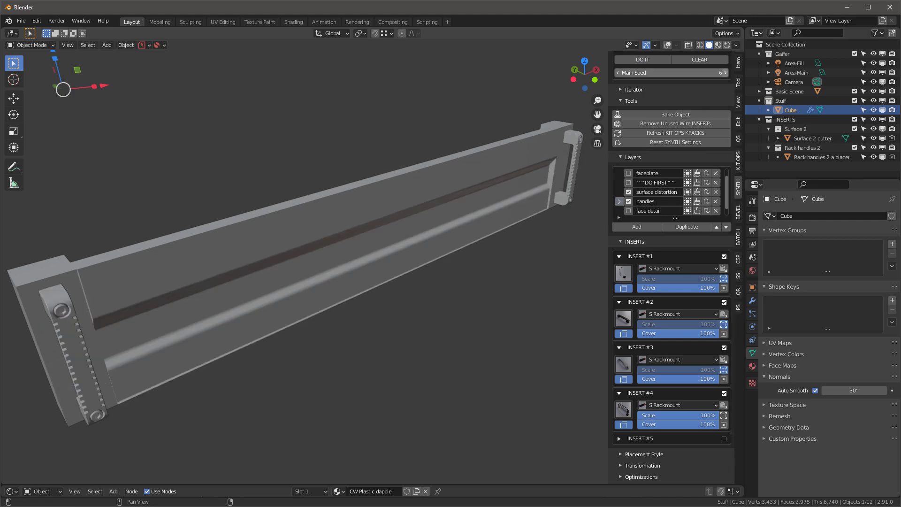
pyautogui.click(726, 73)
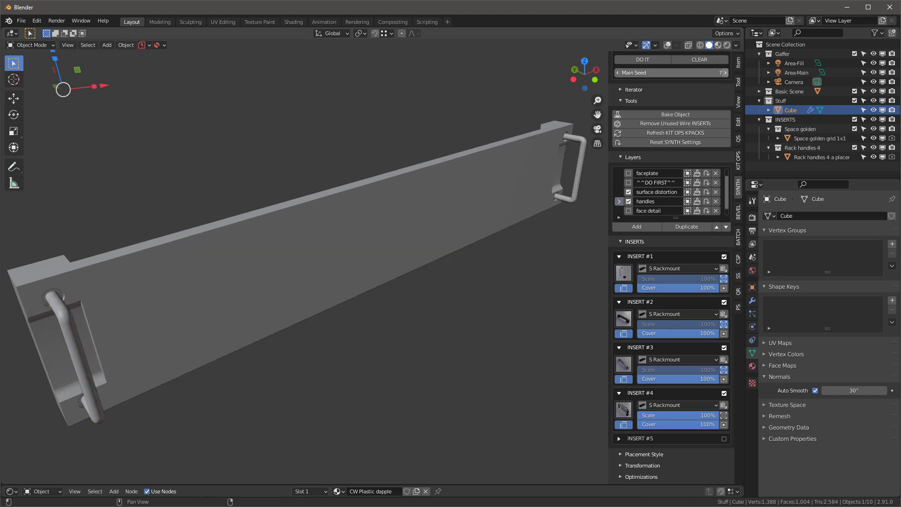
pyautogui.click(725, 73)
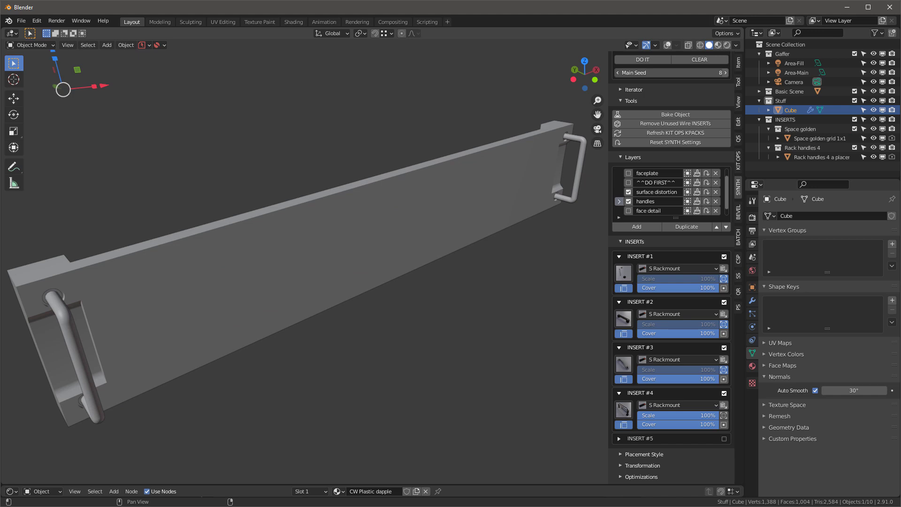
pyautogui.click(725, 73)
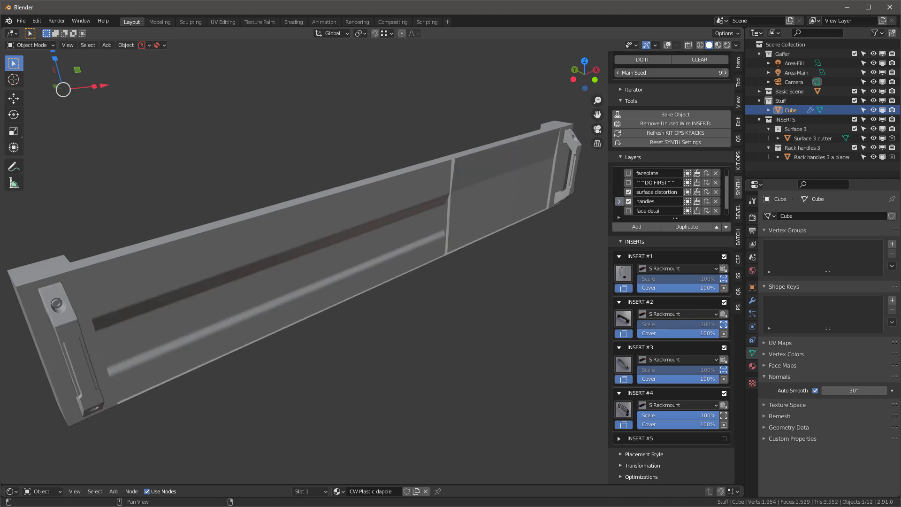
pyautogui.click(725, 73)
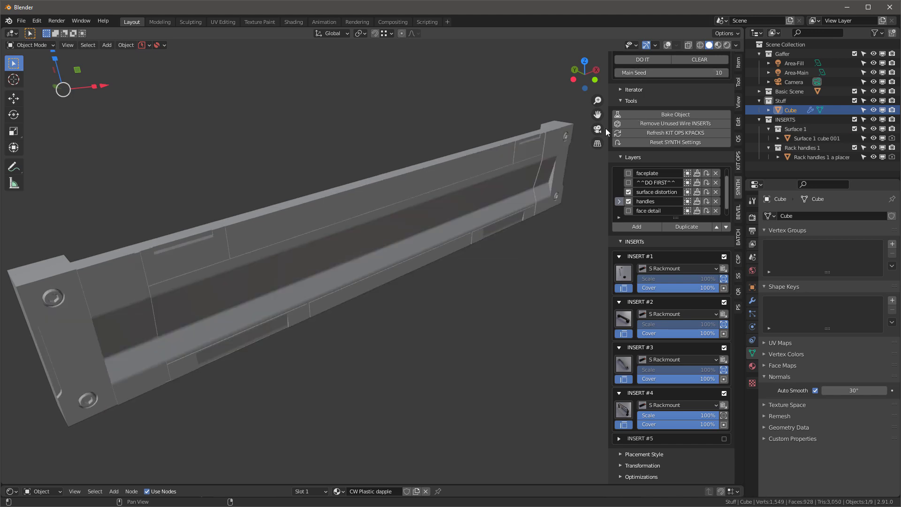
pyautogui.scroll(-1, 637, 196)
# - Enable the face detail layer, generate the hexagon face, and view it in Material Preview
pyautogui.click(629, 202)
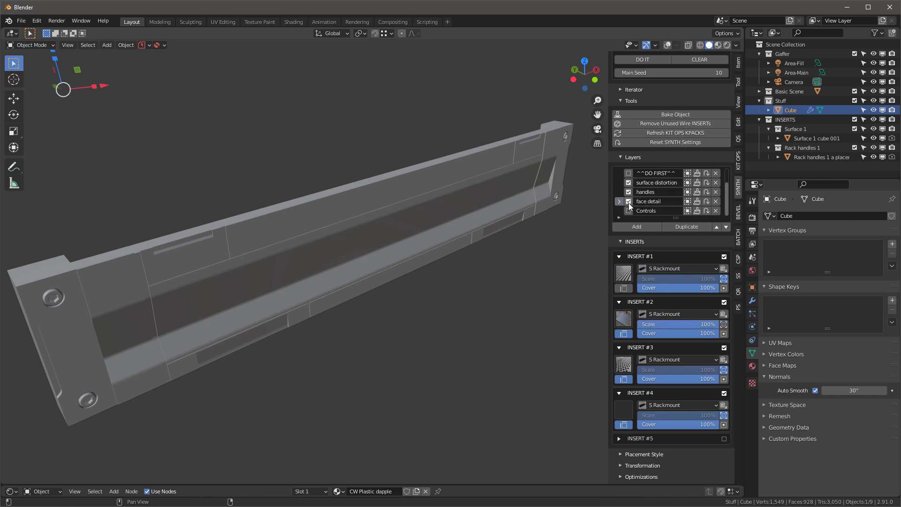
pyautogui.click(646, 62)
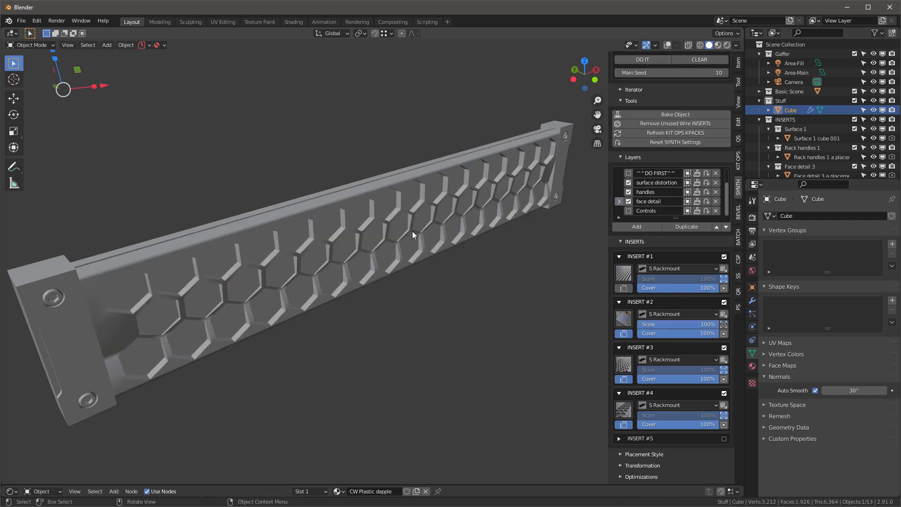
pyautogui.moveTo(355, 229); pyautogui.dragTo(340, 252, button='middle')
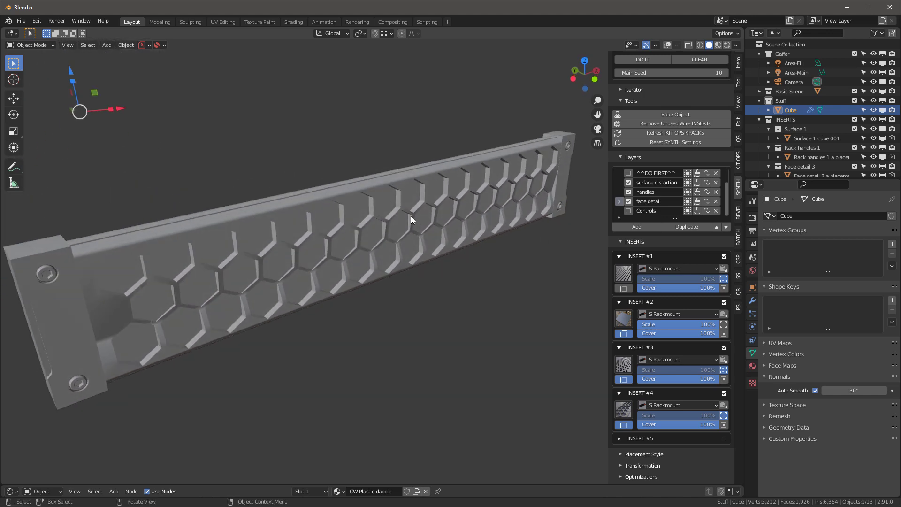
pyautogui.press('z')
pyautogui.click(464, 286)
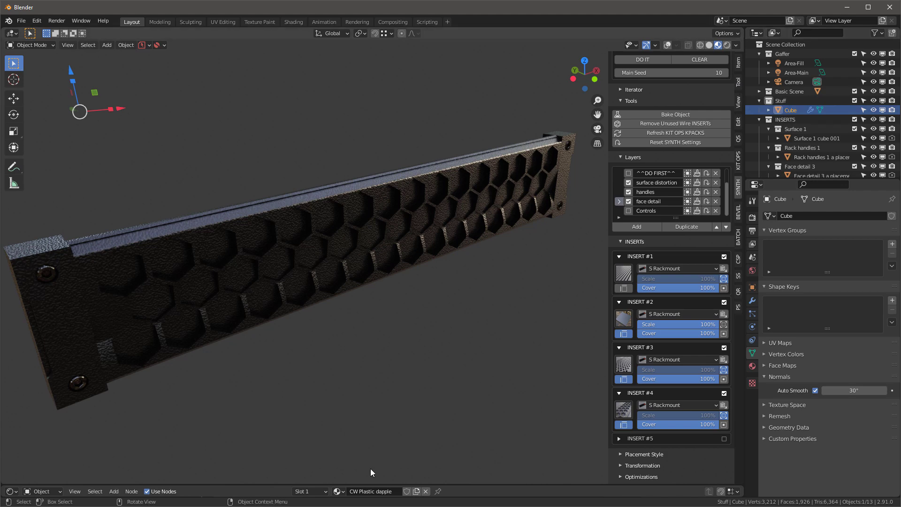
# - Assign the SY Dark matte material to the bezel from the Shader Editor
pyautogui.moveTo(359, 485); pyautogui.dragTo(362, 367)
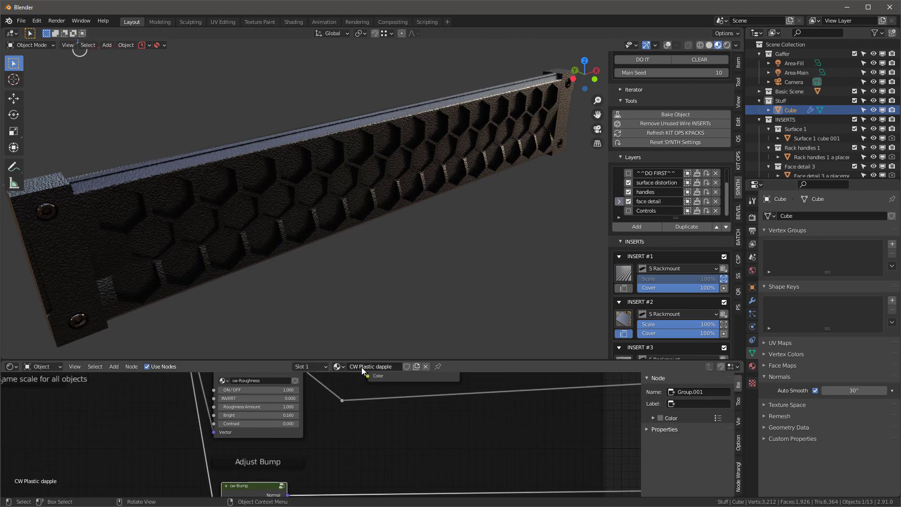
pyautogui.click(336, 367)
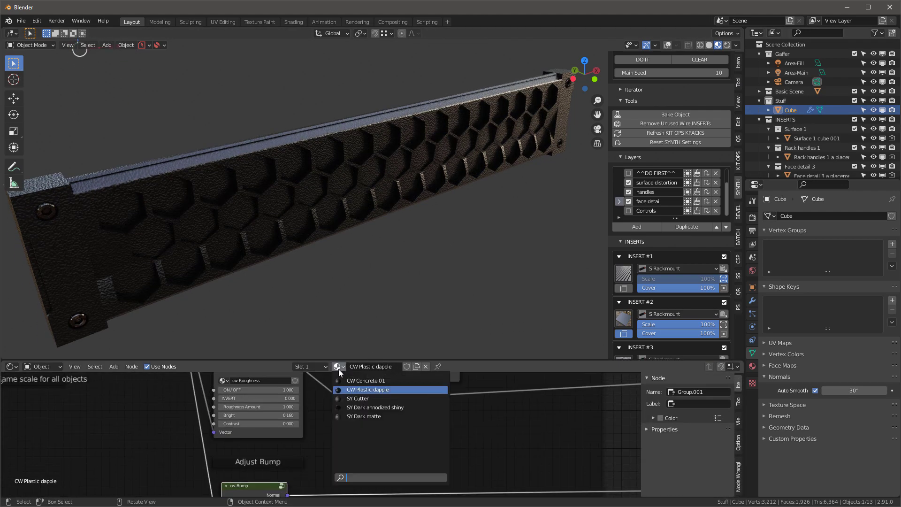
pyautogui.click(358, 417)
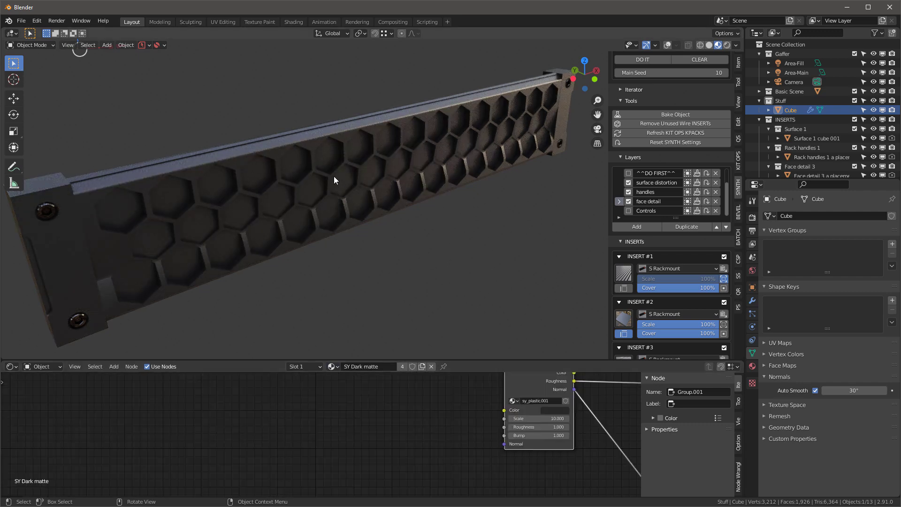
pyautogui.moveTo(477, 361); pyautogui.dragTo(477, 476)
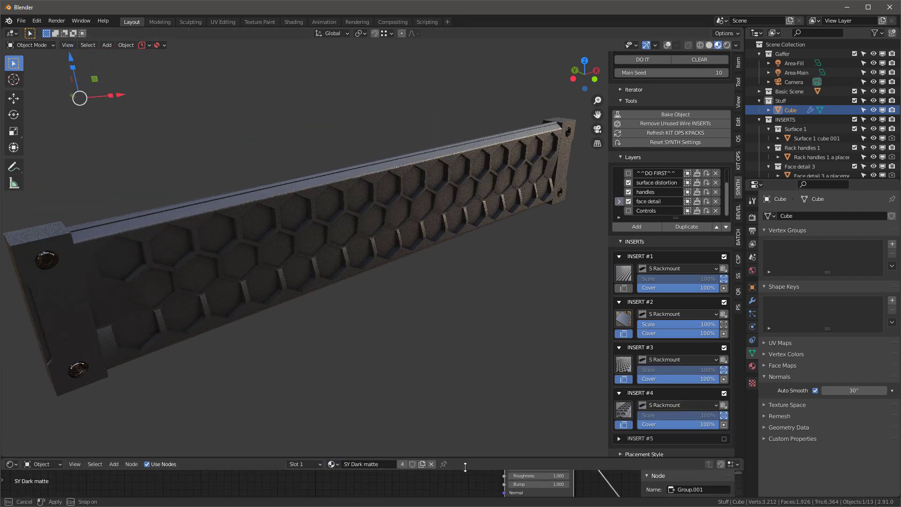
pyautogui.keyDown('shift'); pyautogui.moveTo(264, 269); pyautogui.dragTo(232, 282, button='middle'); pyautogui.keyUp('shift')
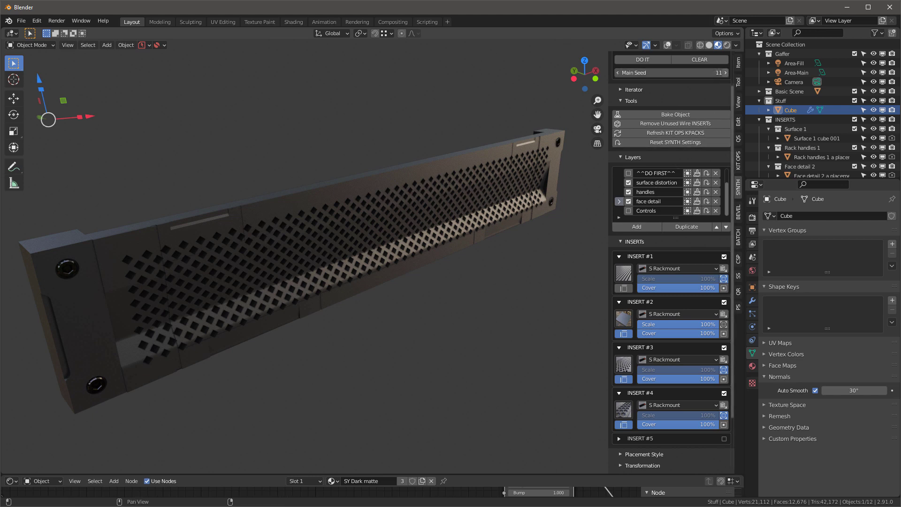
# - Step the main seed from 12 up to 18
pyautogui.click(725, 73)
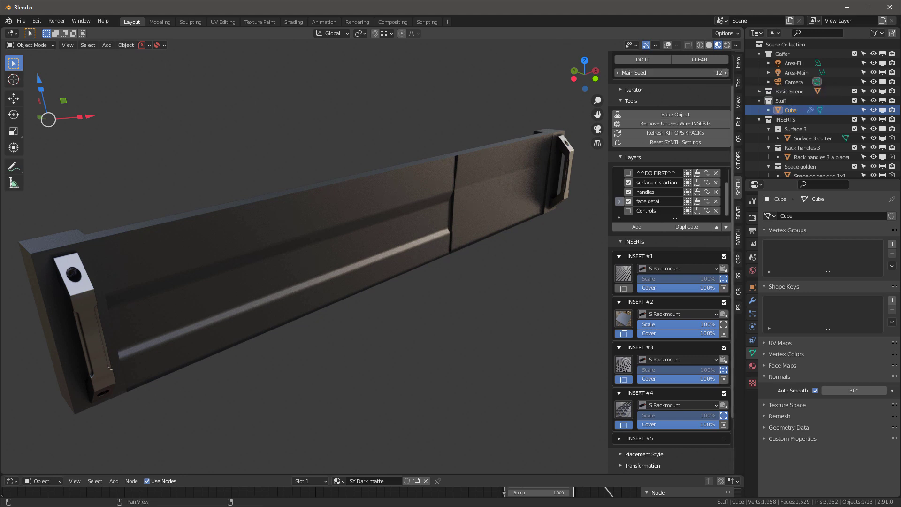
pyautogui.hotkey('shift', 'r')
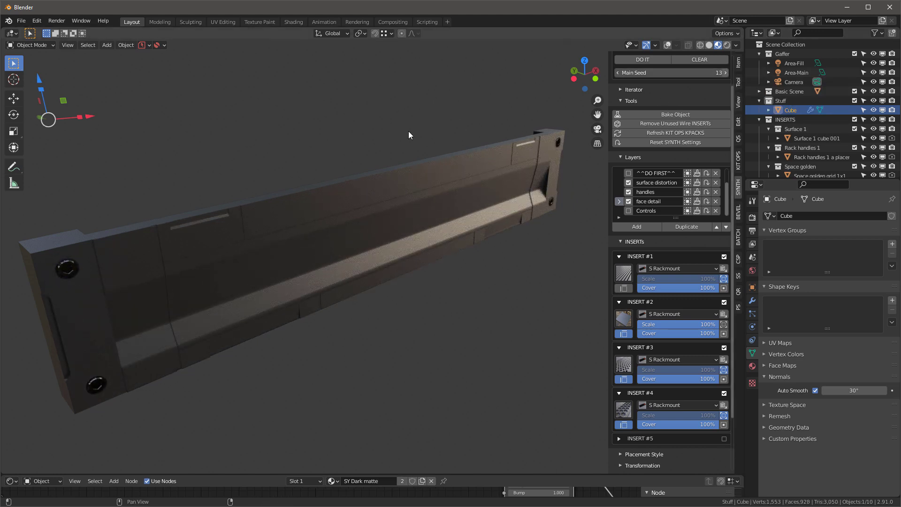
pyautogui.hotkey('shift', 'r')
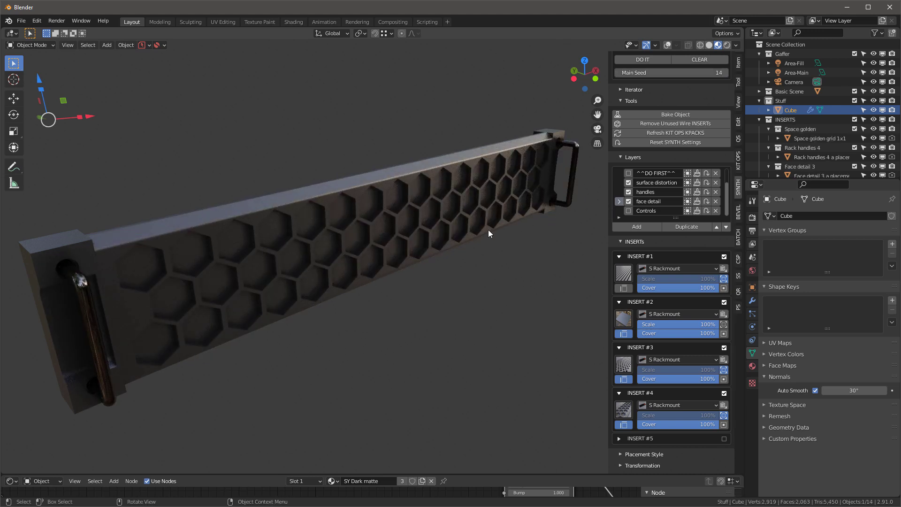
pyautogui.click(727, 73)
pyautogui.click(727, 72)
pyautogui.click(726, 73)
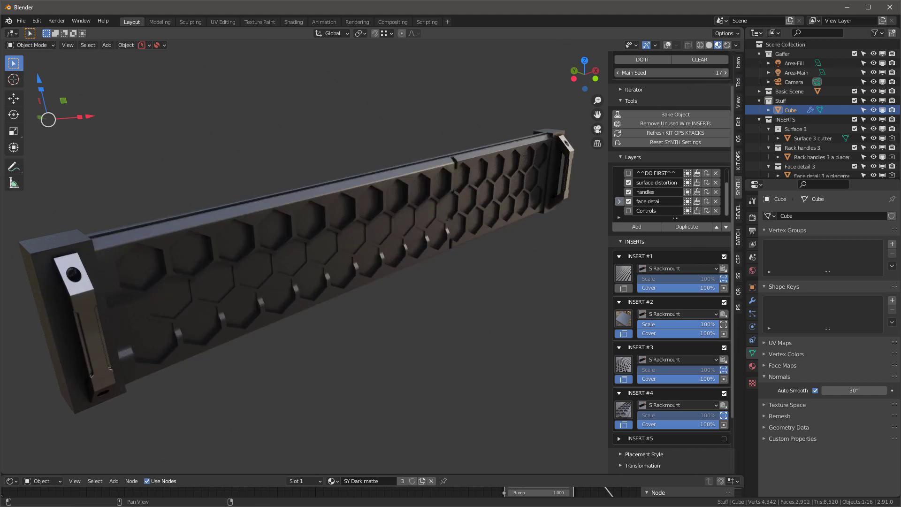
pyautogui.click(726, 72)
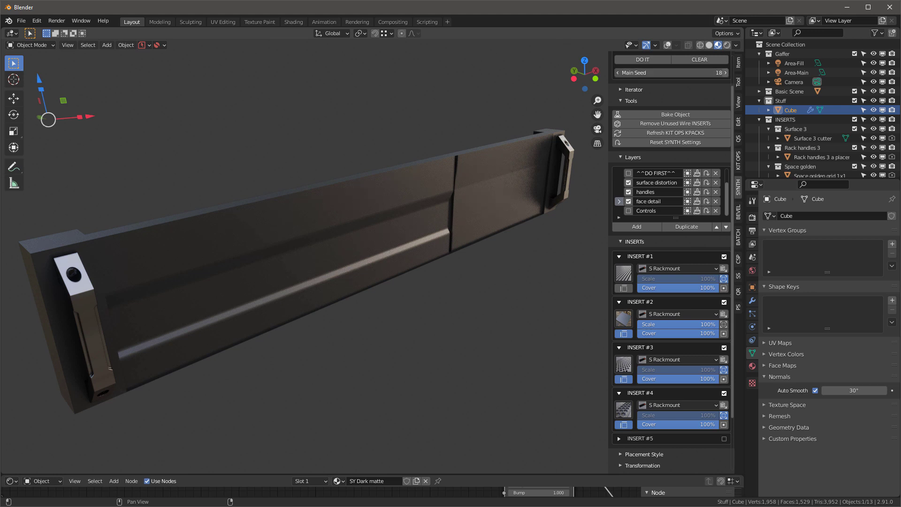
# - Raise the main seed to 24 and enable the Controls layer
pyautogui.click(725, 72)
pyautogui.click(725, 72)
pyautogui.click(725, 72)
pyautogui.click(726, 72)
pyautogui.click(725, 73)
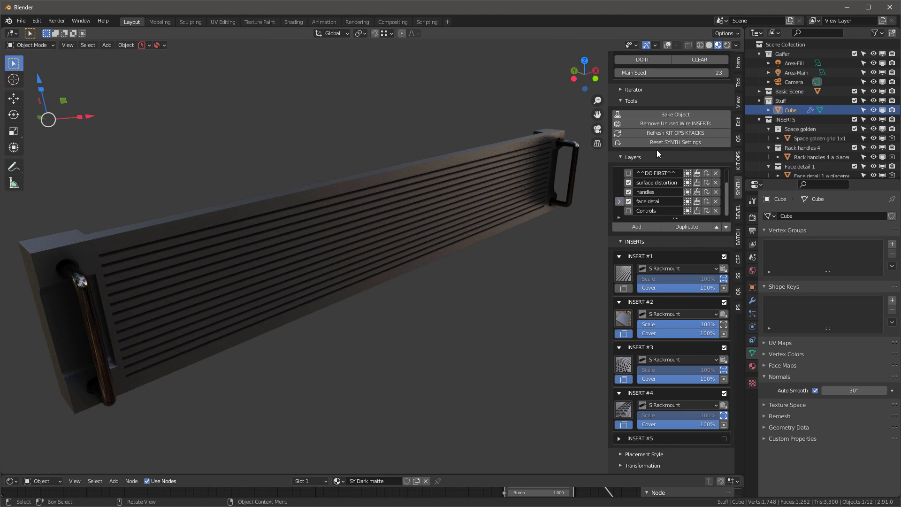
pyautogui.click(726, 72)
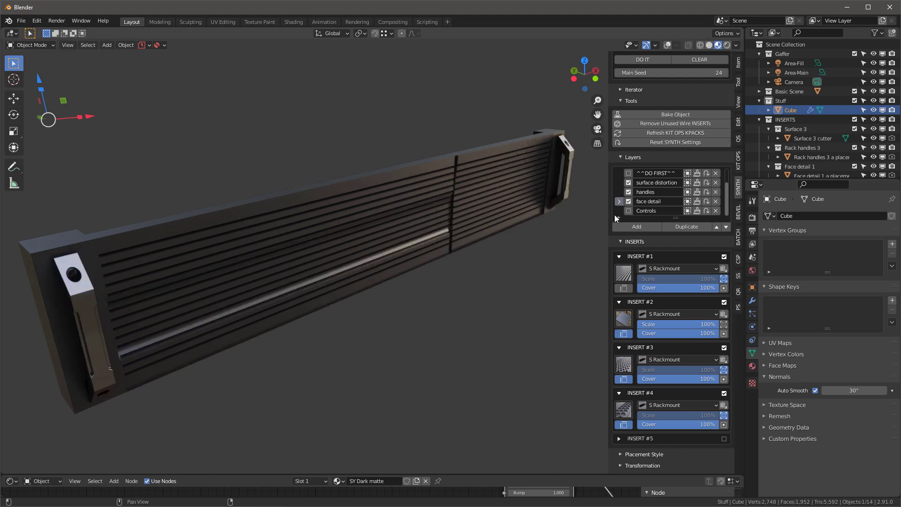
pyautogui.click(629, 211)
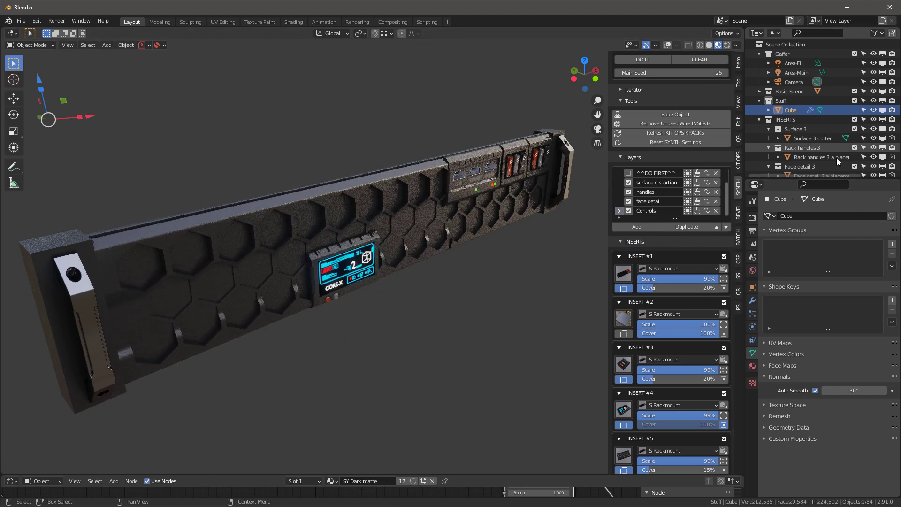
# - Scroll the SYNTH panel to review the INSERT Scale, Cover settings and Recipes at seed 25
pyautogui.scroll(-3, 682, 319)
pyautogui.scroll(1, 684, 319)
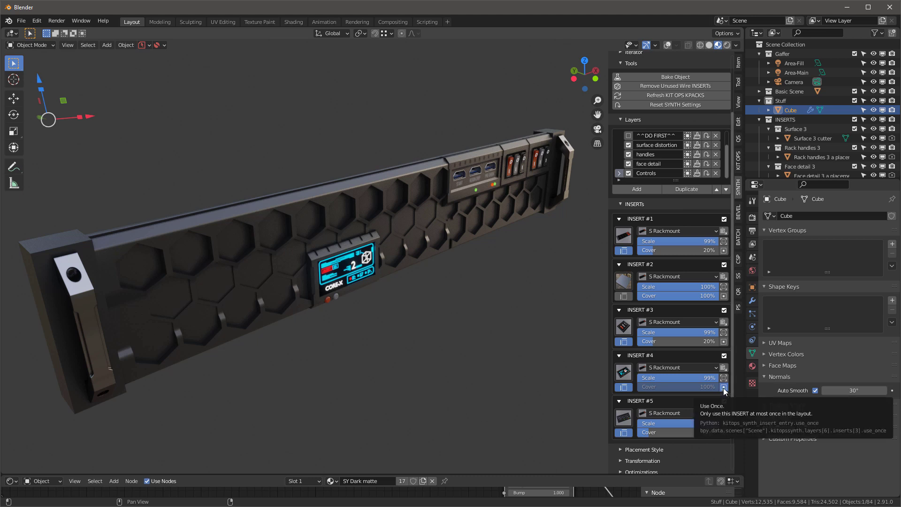
pyautogui.scroll(-3, 682, 372)
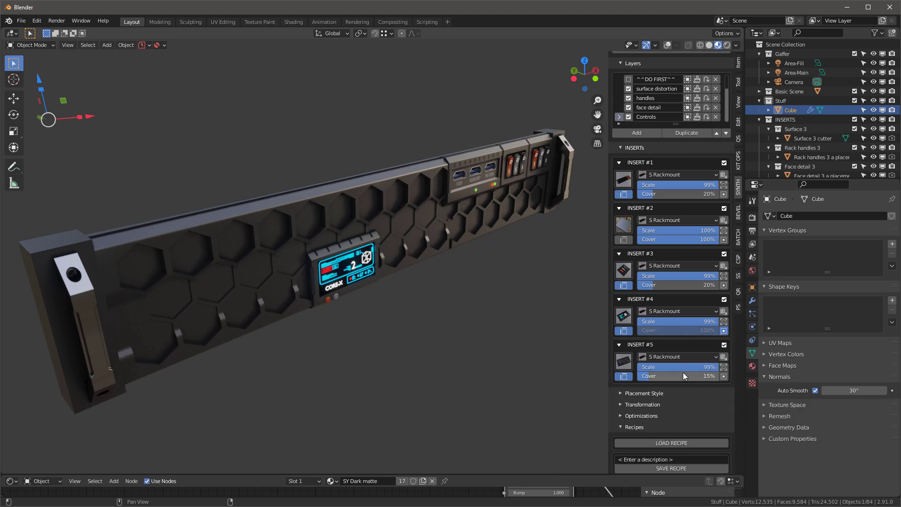
pyautogui.scroll(3, 683, 372)
pyautogui.scroll(-1, 684, 373)
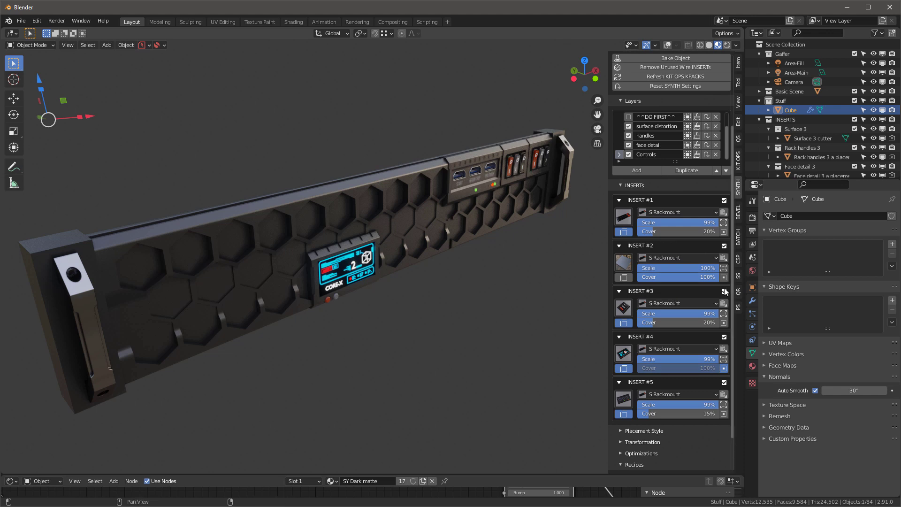
pyautogui.scroll(2, 674, 300)
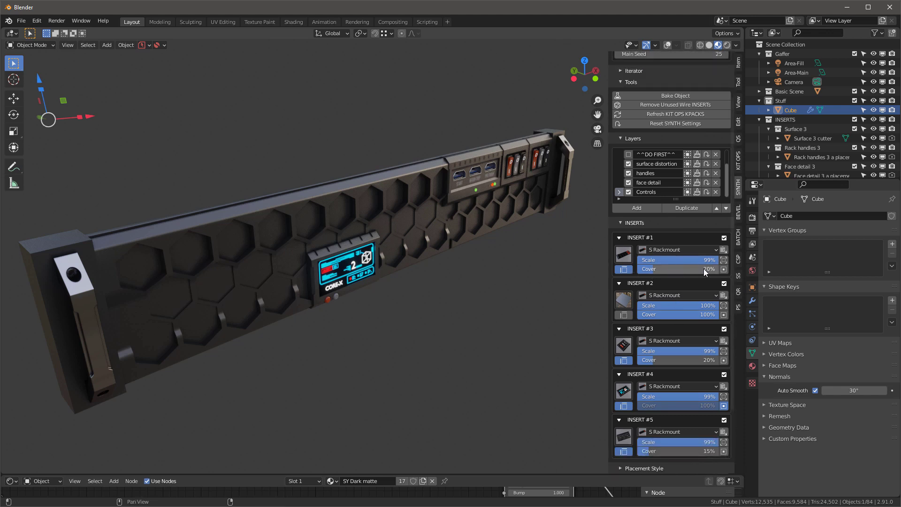
pyautogui.scroll(-3, 705, 269)
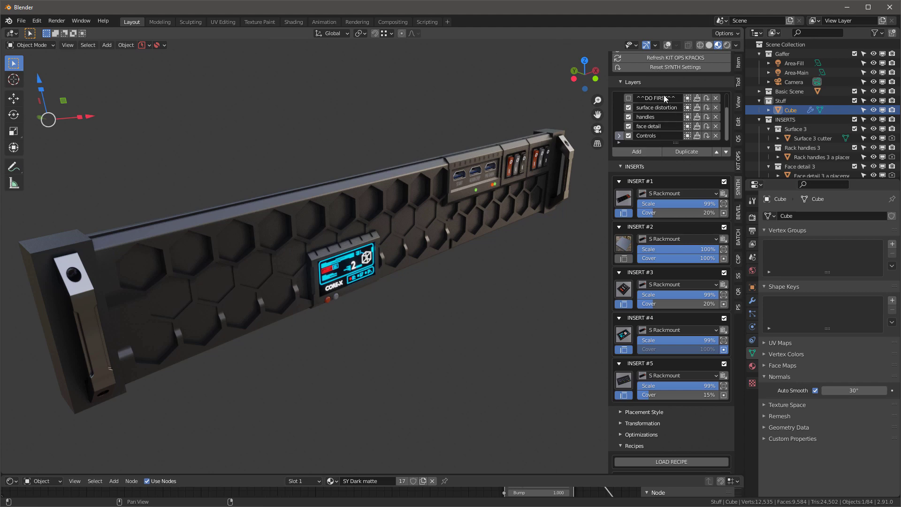
# - Expand the SYNTH Iterator options and orbit toward a face-on view of the bezel
pyautogui.scroll(-1, 662, 89)
pyautogui.scroll(2, 367, 232)
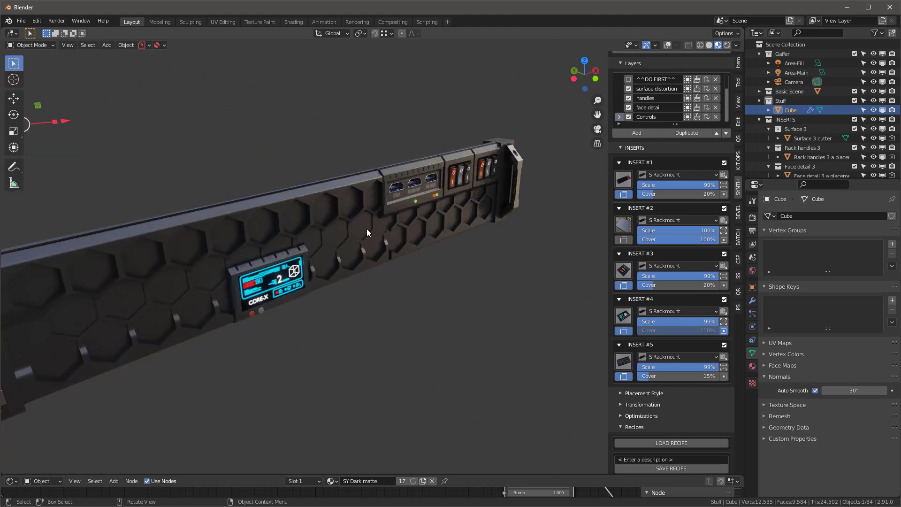
pyautogui.scroll(-2, 367, 229)
pyautogui.scroll(7, 624, 117)
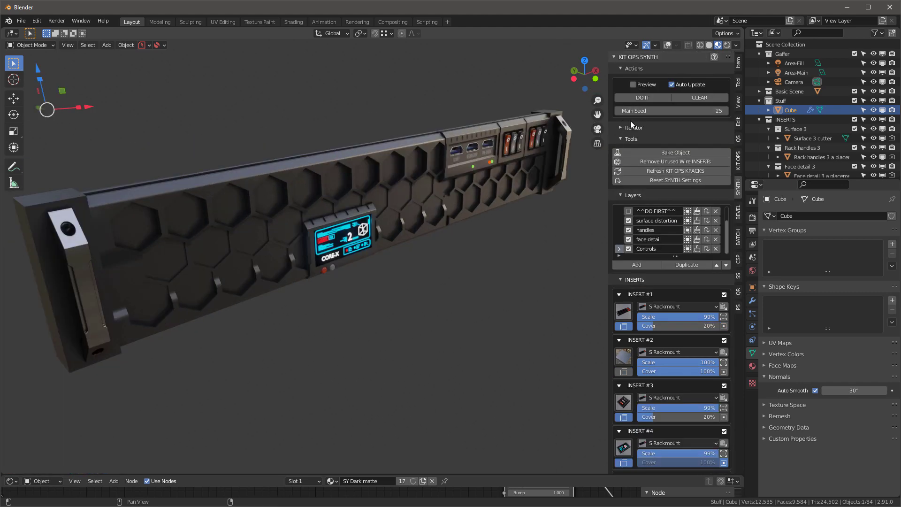
pyautogui.click(620, 127)
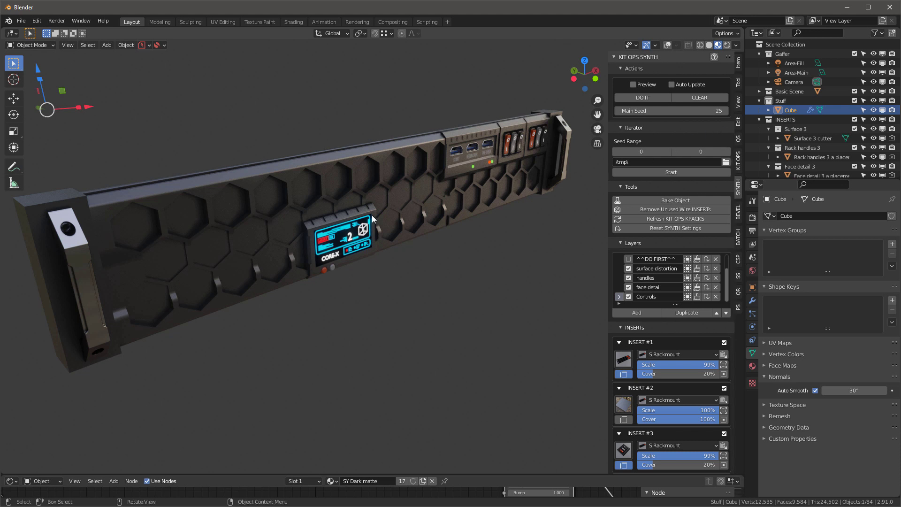
pyautogui.moveTo(382, 193)
pyautogui.mouseDown(button='middle')
pyautogui.moveTo(389, 181)
pyautogui.moveTo(373, 199)
pyautogui.mouseUp(button='middle')
pyautogui.scroll(5, 340, 229)
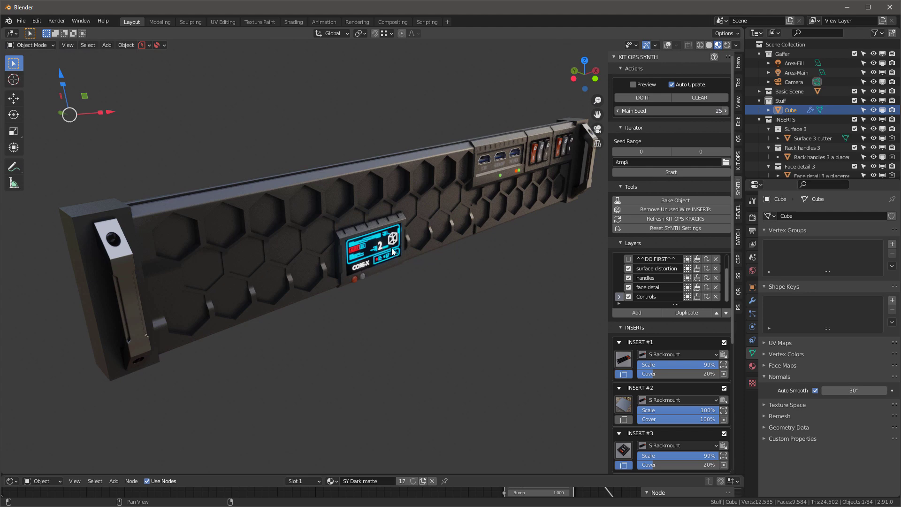
# - Raise the main seed to 26, then 27, for a slotted face with rocker switches
pyautogui.hotkey('shift', 'Right')
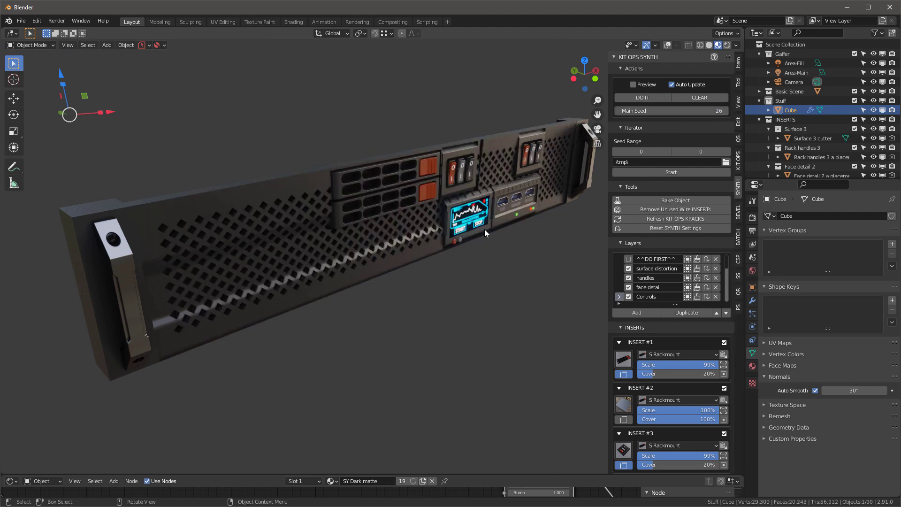
pyautogui.scroll(10, 496, 209)
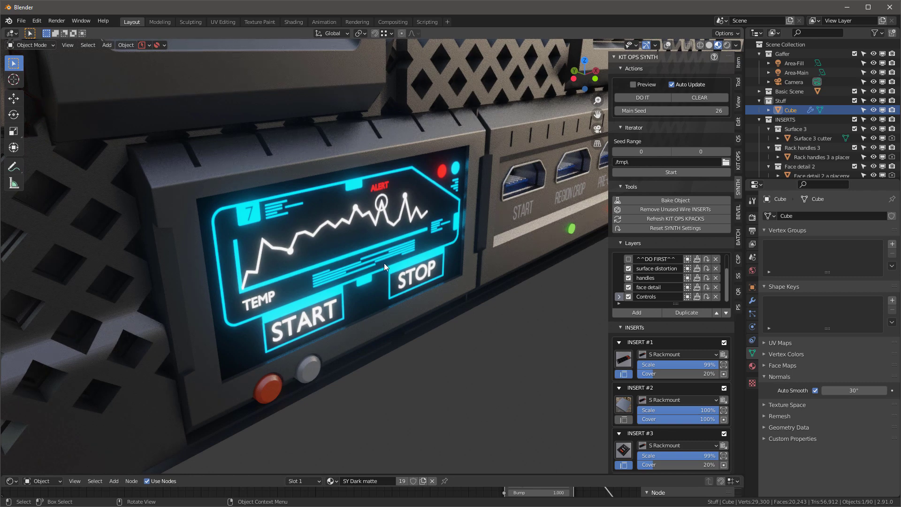
pyautogui.click(724, 110)
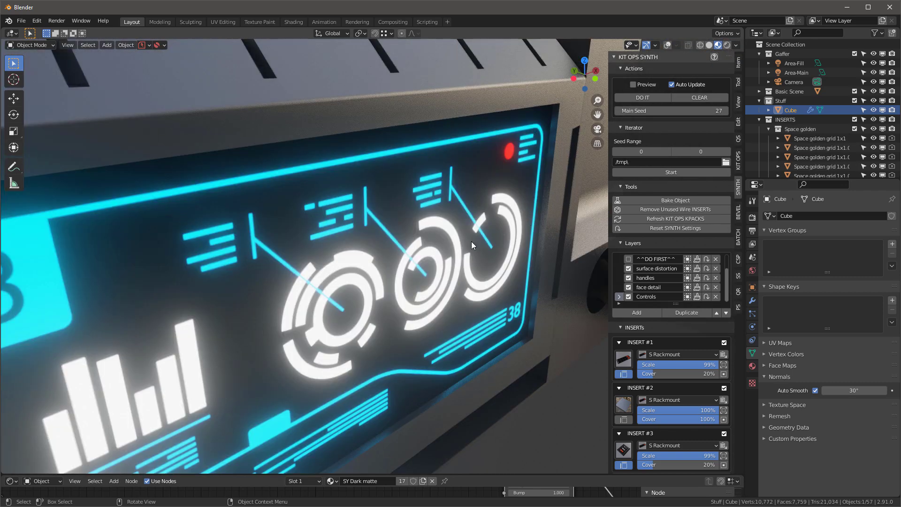
# - Zoom in and select the circular-gauge display insert, orbiting around it
pyautogui.scroll(-2, 485, 244)
pyautogui.scroll(4, 443, 250)
pyautogui.scroll(-4, 466, 249)
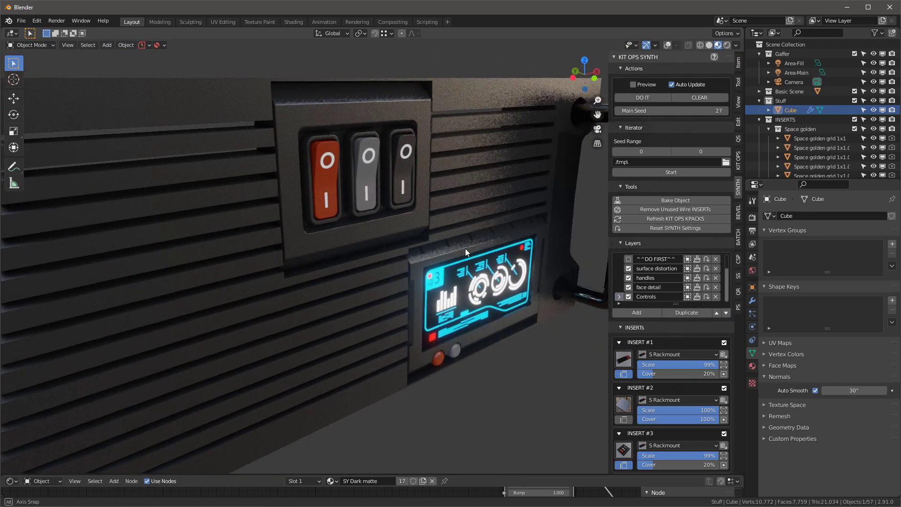
pyautogui.scroll(2, 466, 259)
pyautogui.click(466, 255)
pyautogui.moveTo(466, 257)
pyautogui.mouseDown(button='middle')
pyautogui.moveTo(406, 266)
pyautogui.moveTo(477, 258)
pyautogui.mouseUp(button='middle')
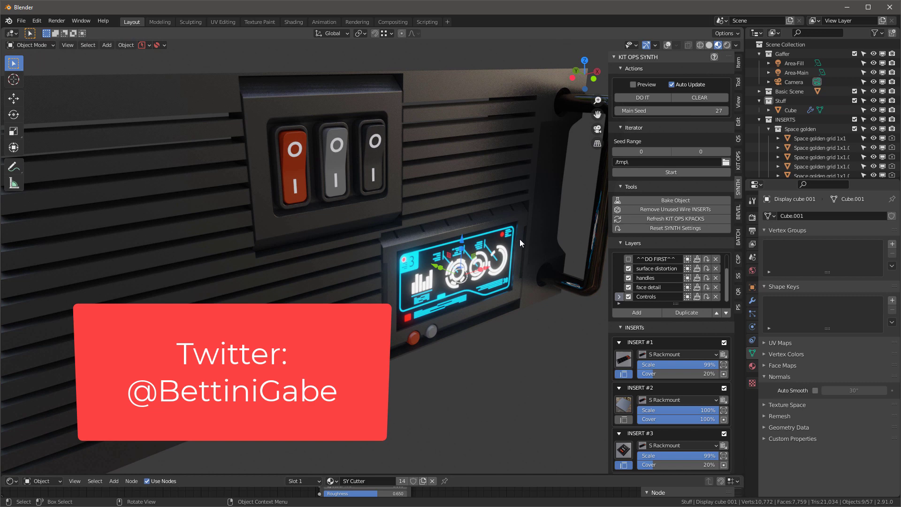
pyautogui.scroll(5, 536, 234)
pyautogui.scroll(-5, 536, 235)
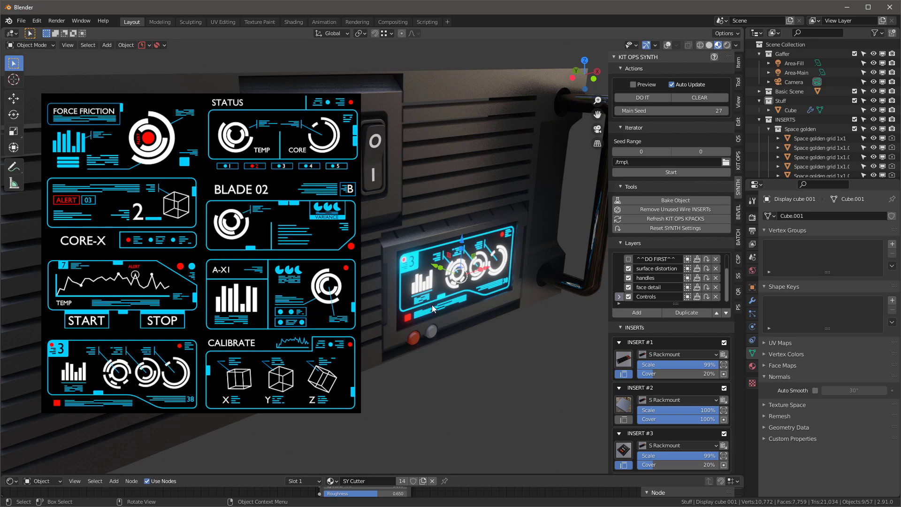
pyautogui.scroll(-3, 461, 291)
pyautogui.scroll(3, 466, 282)
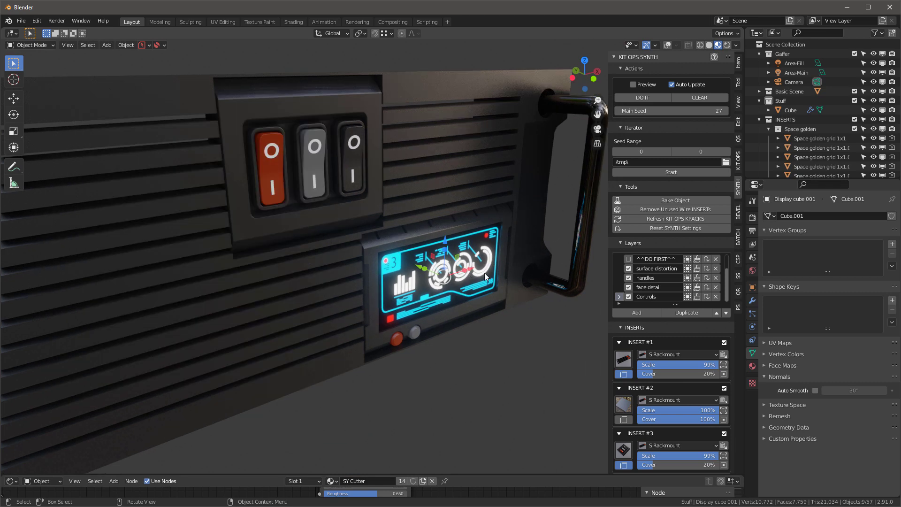